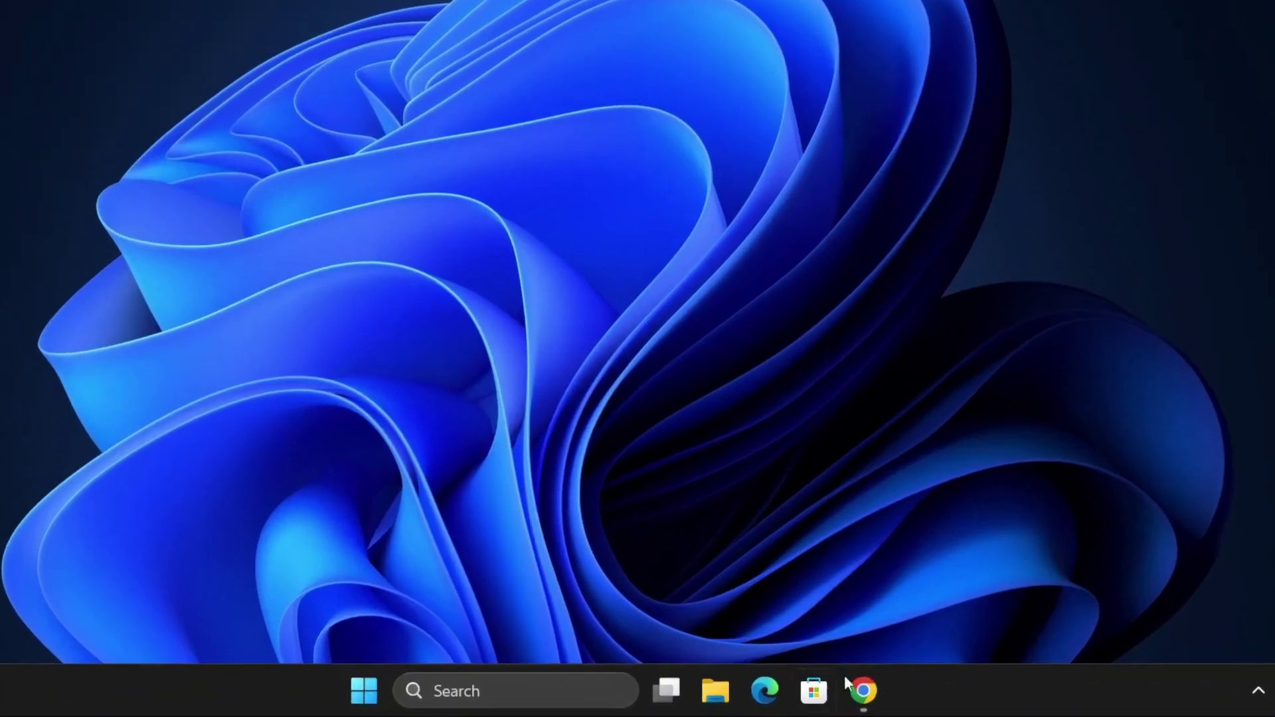
# Step: Search Google in Chrome for 'lenovo x1 carbon 8th generation driver'
pyautogui.click(822, 697)
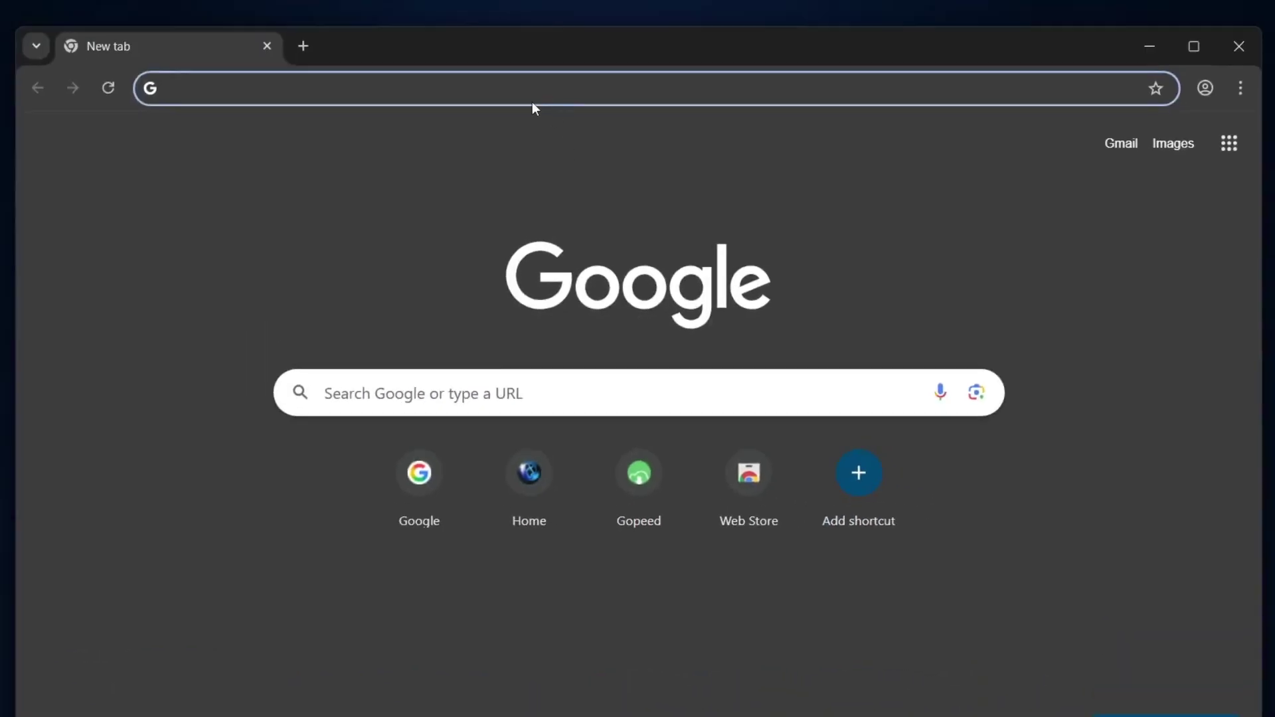
pyautogui.write('lenovo x1 c')
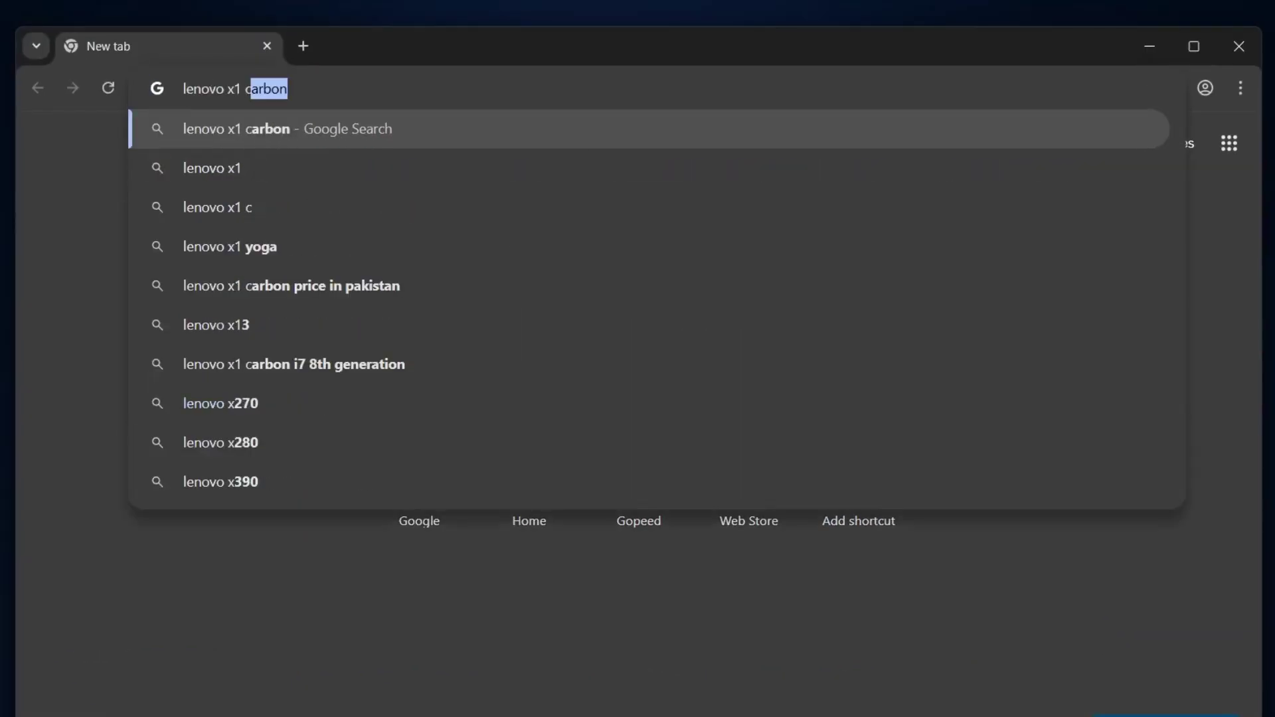
pyautogui.write('arbon 8th generation driver')
pyautogui.press('Return')
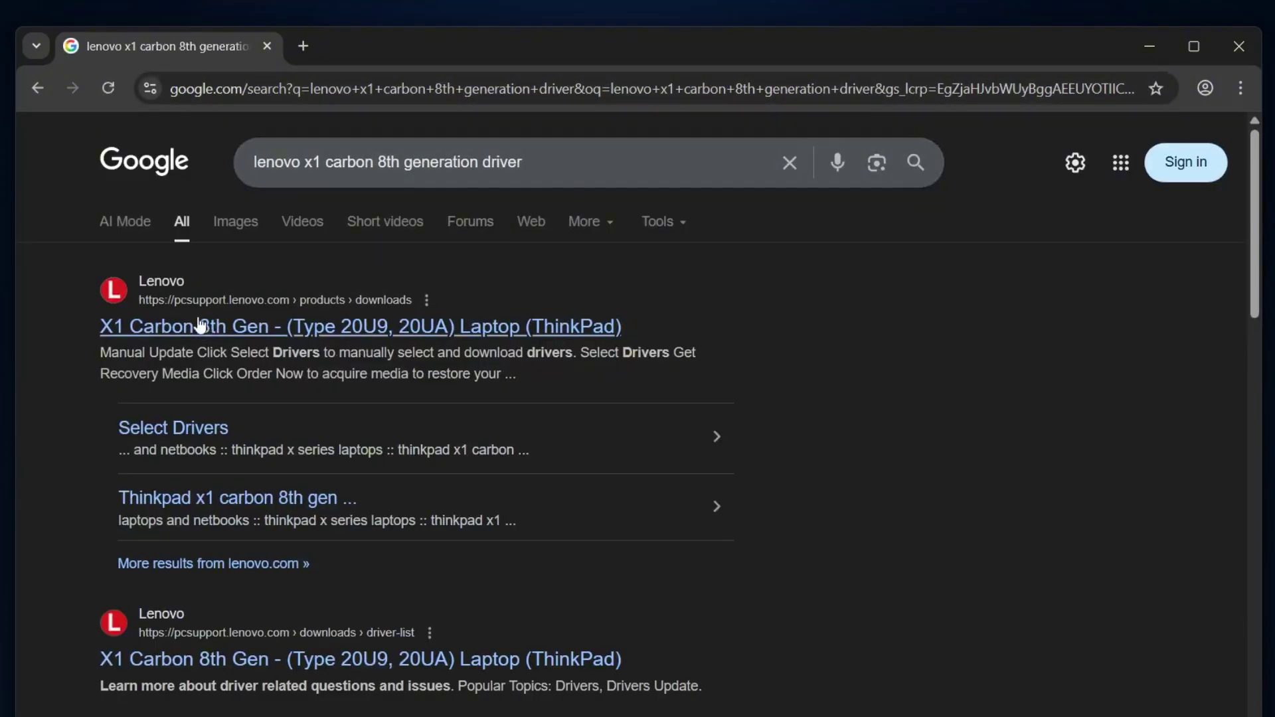
# Step: Open Lenovo's X1 Carbon 8th Gen support page and its manual driver selection list
pyautogui.click(340, 324)
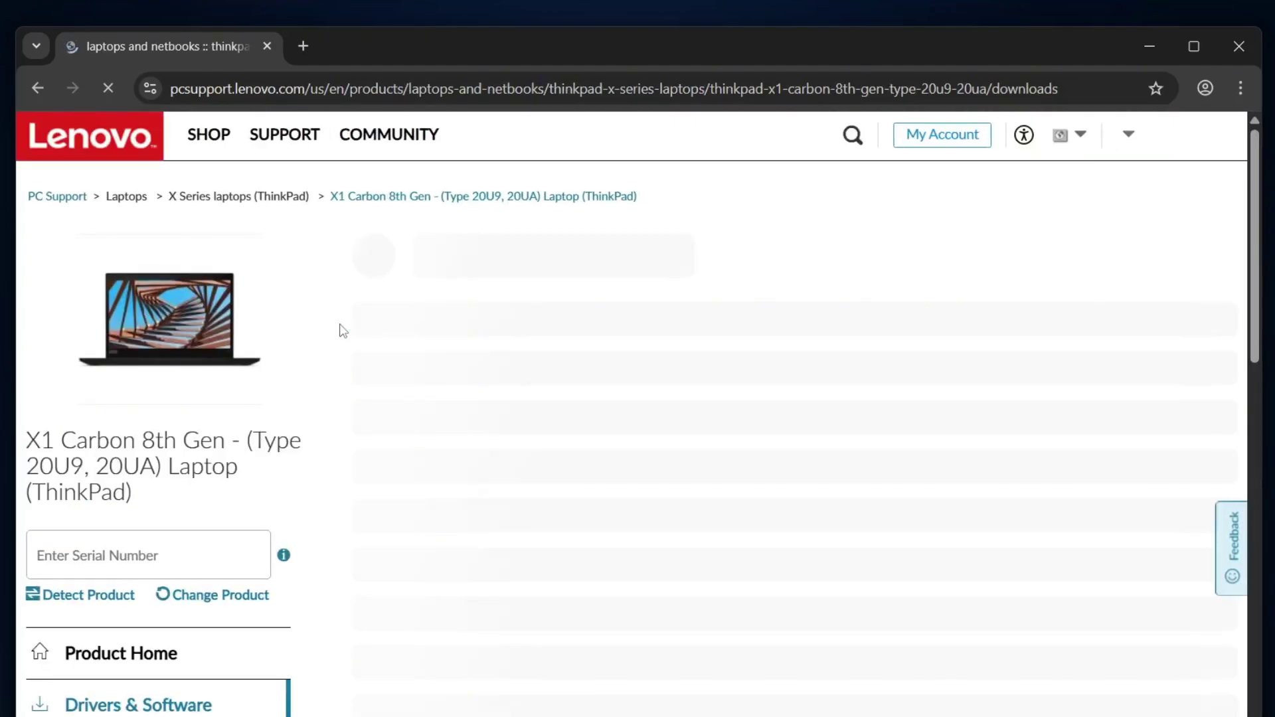
pyautogui.scroll(-3, 578, 408)
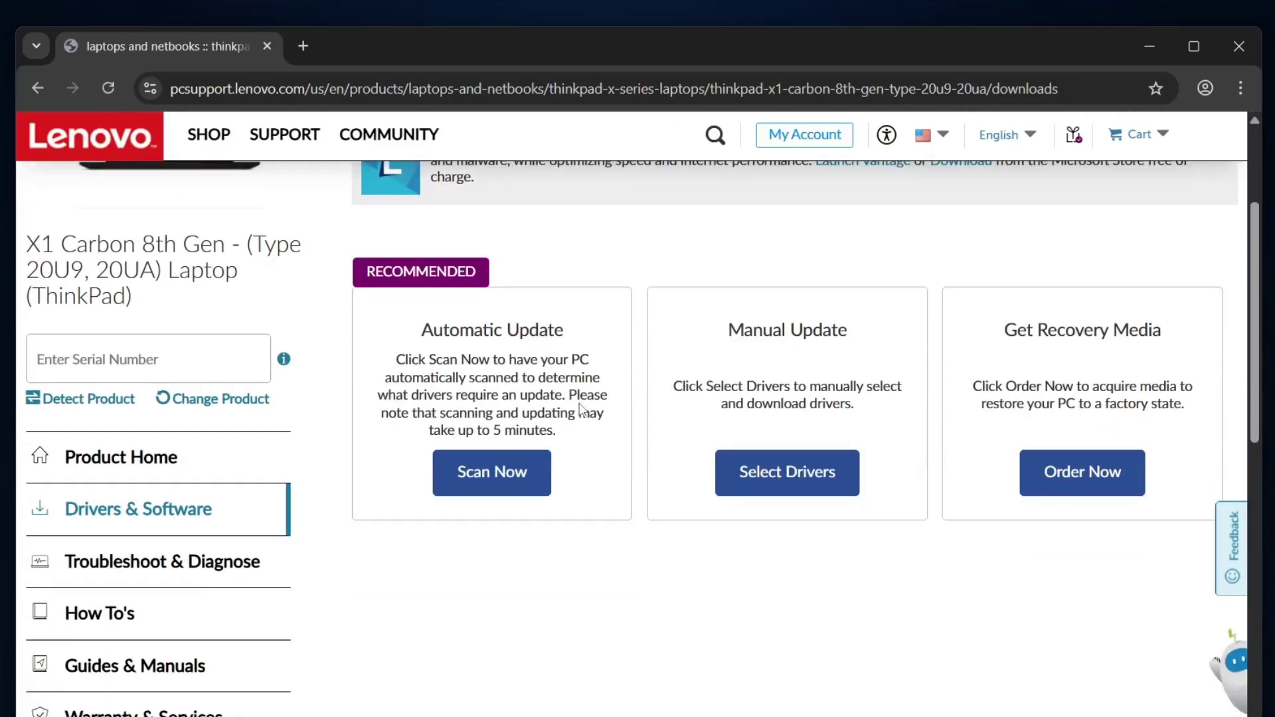
pyautogui.moveTo(726, 359); pyautogui.dragTo(811, 377)
pyautogui.click(809, 376)
pyautogui.click(796, 477)
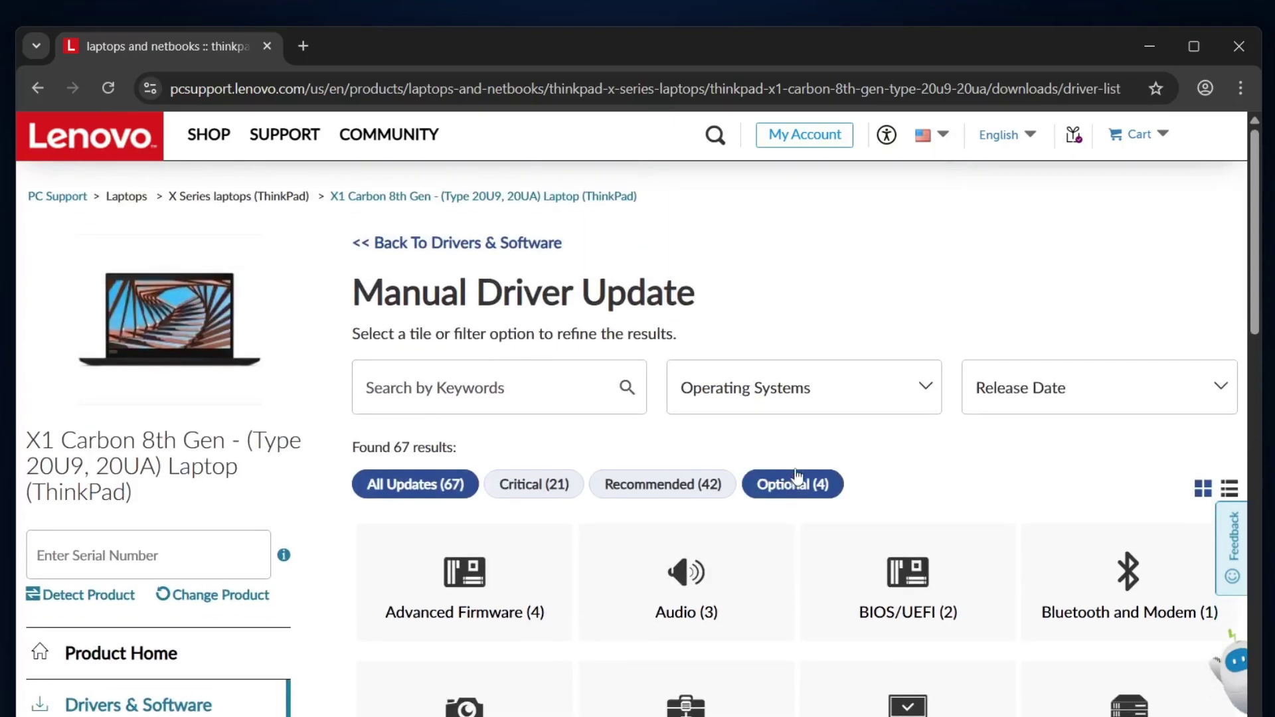
# Step: Download the Intel Rapid Storage Technology Driver (n2yrs12w.exe) from the Storage category
pyautogui.scroll(-3, 819, 435)
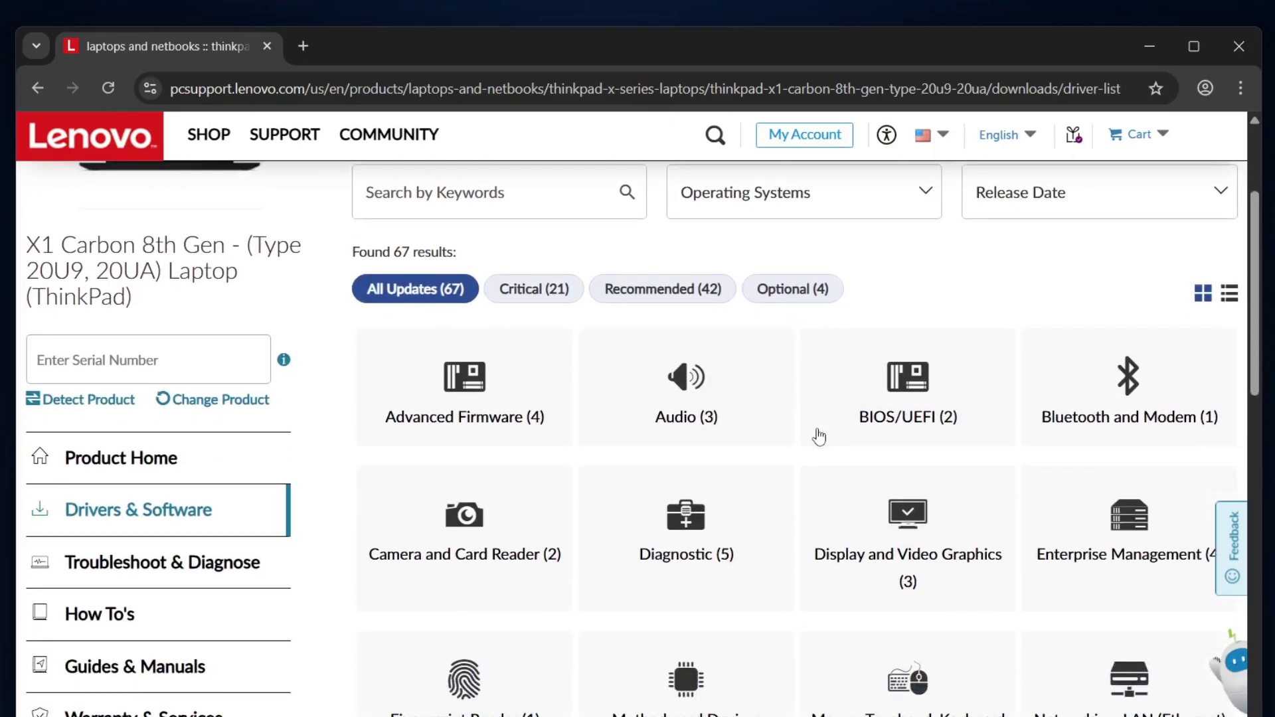
pyautogui.scroll(-7, 819, 436)
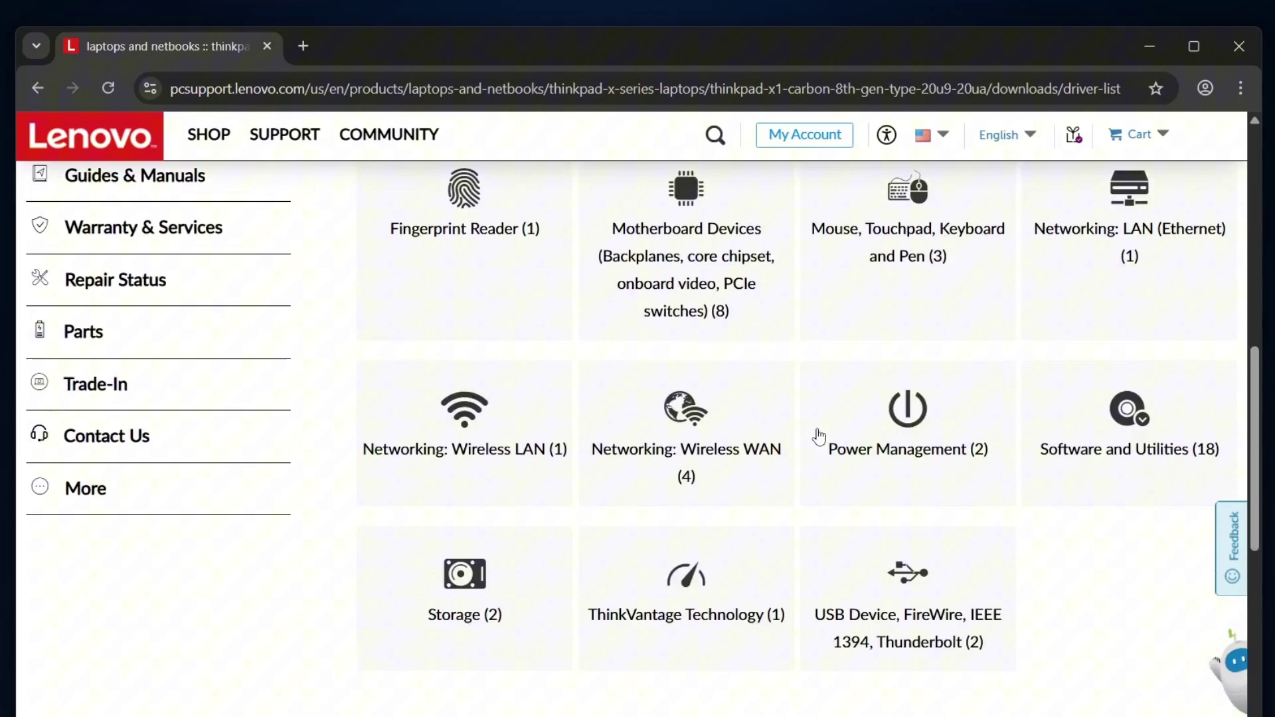
pyautogui.click(463, 601)
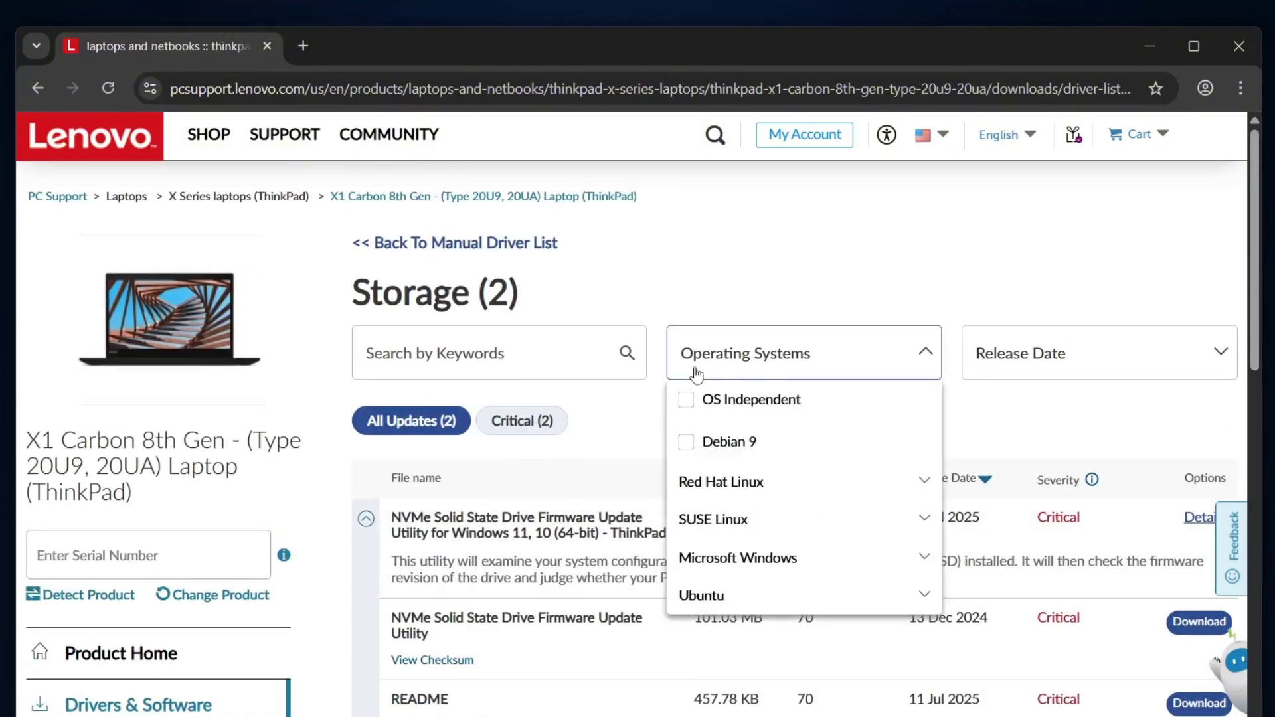
pyautogui.scroll(-3, 602, 397)
pyautogui.scroll(-3, 603, 397)
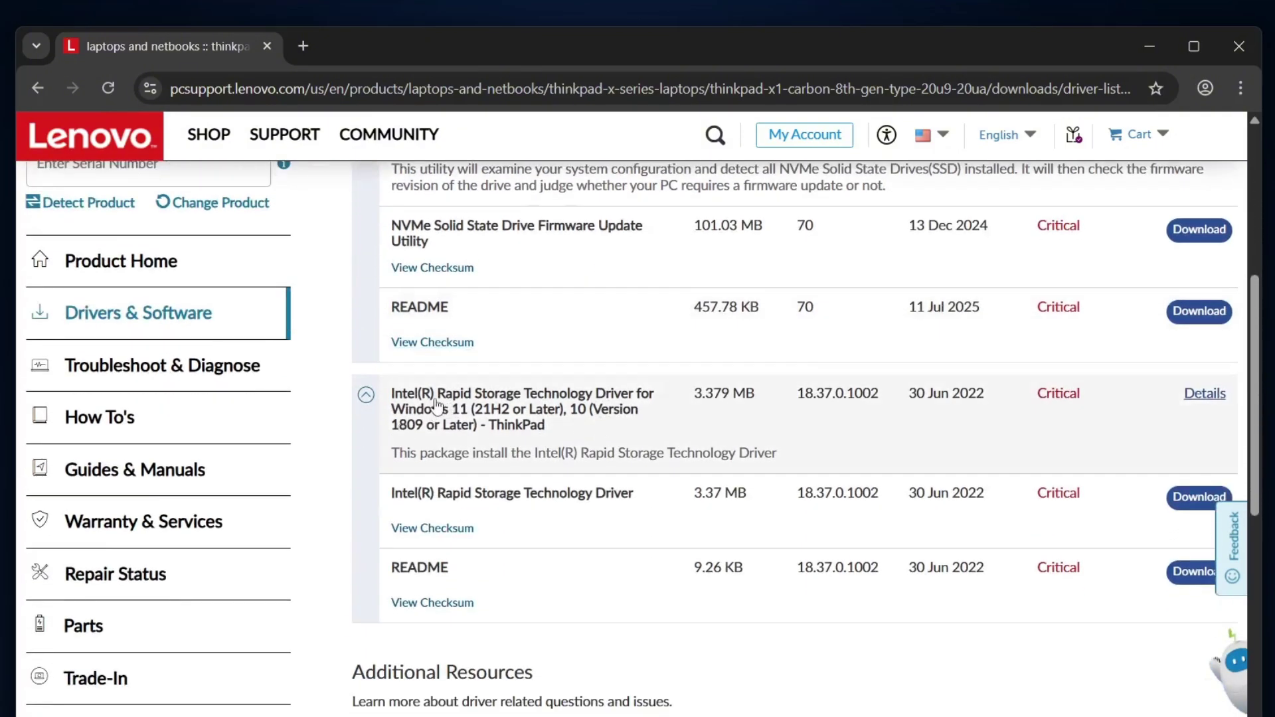
pyautogui.moveTo(391, 398); pyautogui.dragTo(521, 399)
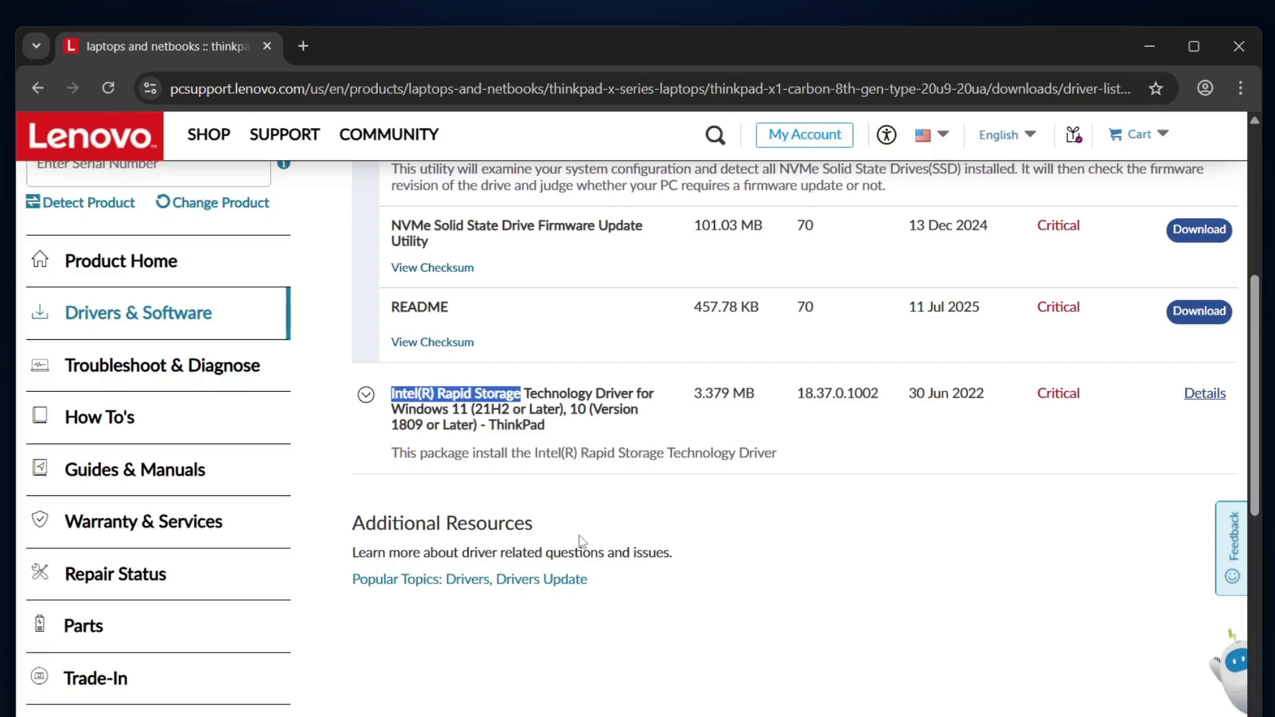
pyautogui.click(574, 427)
pyautogui.moveTo(568, 493); pyautogui.dragTo(463, 492)
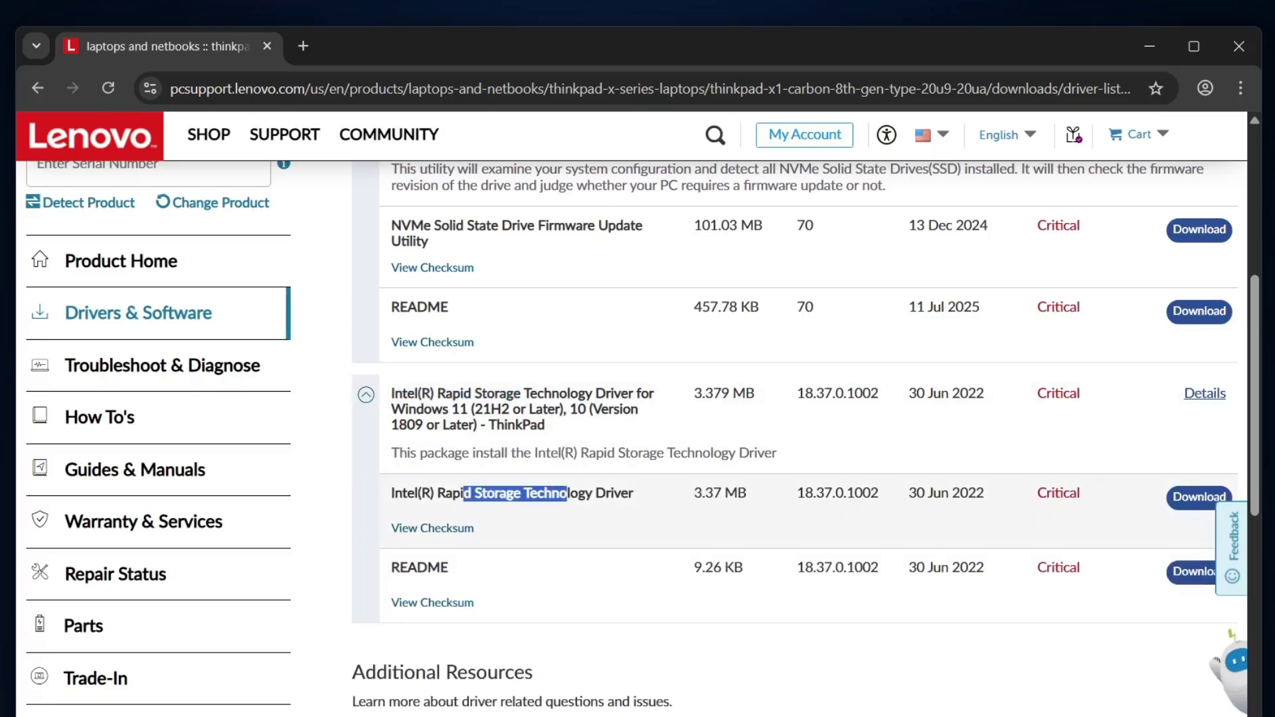
pyautogui.click(1182, 495)
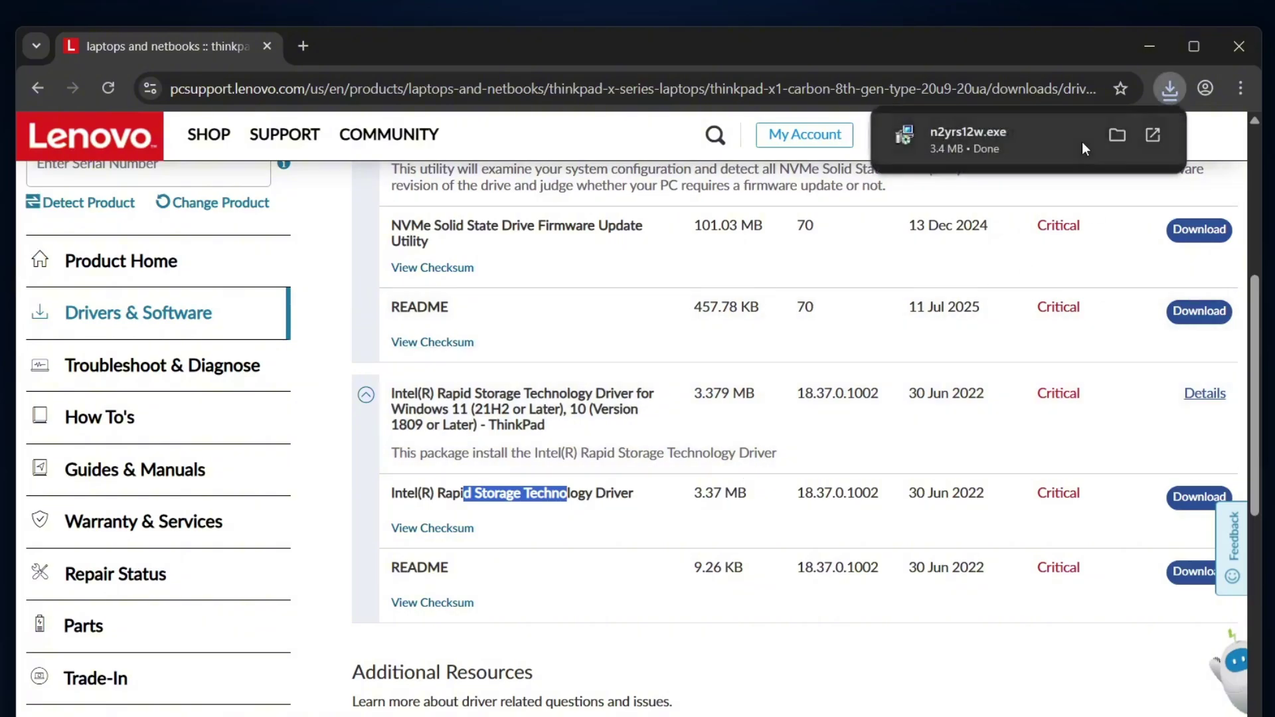
# Step: Run n2yrs12w.exe from the Downloads folder, approving the UAC prompt, then close Explorer
pyautogui.click(1117, 135)
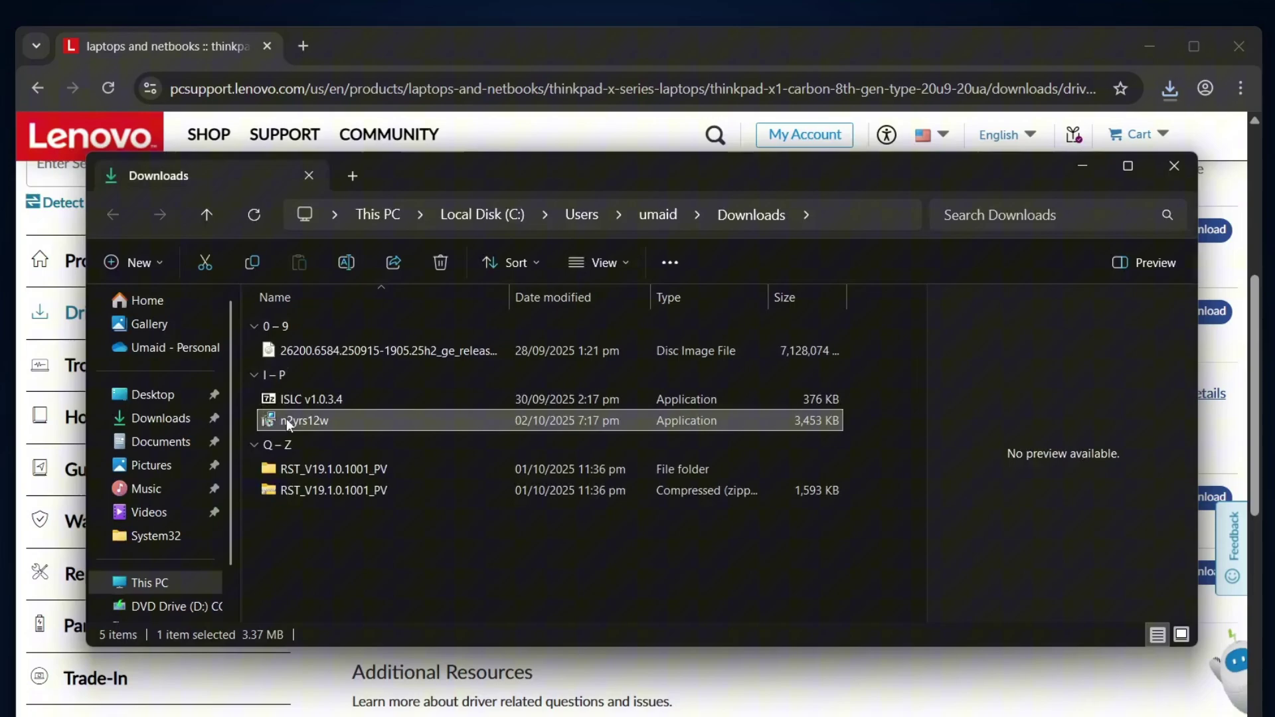
pyautogui.rightClick(285, 419)
pyautogui.click(335, 364)
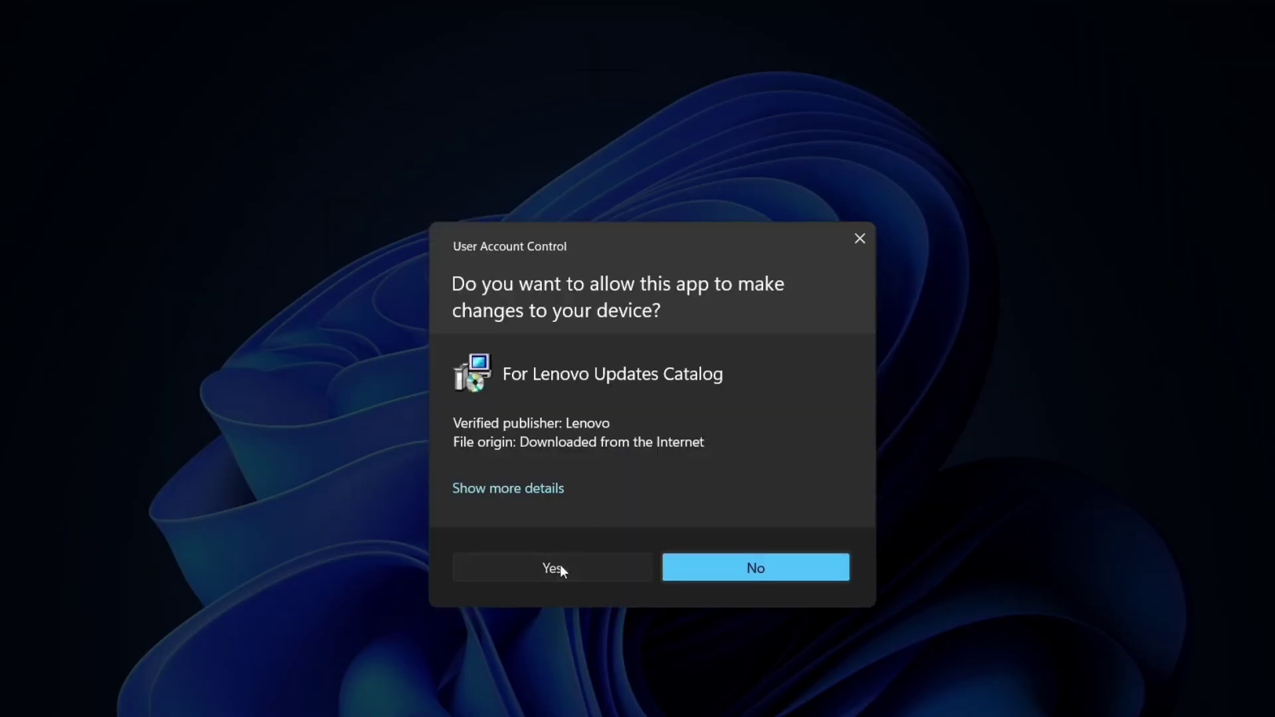
pyautogui.click(556, 569)
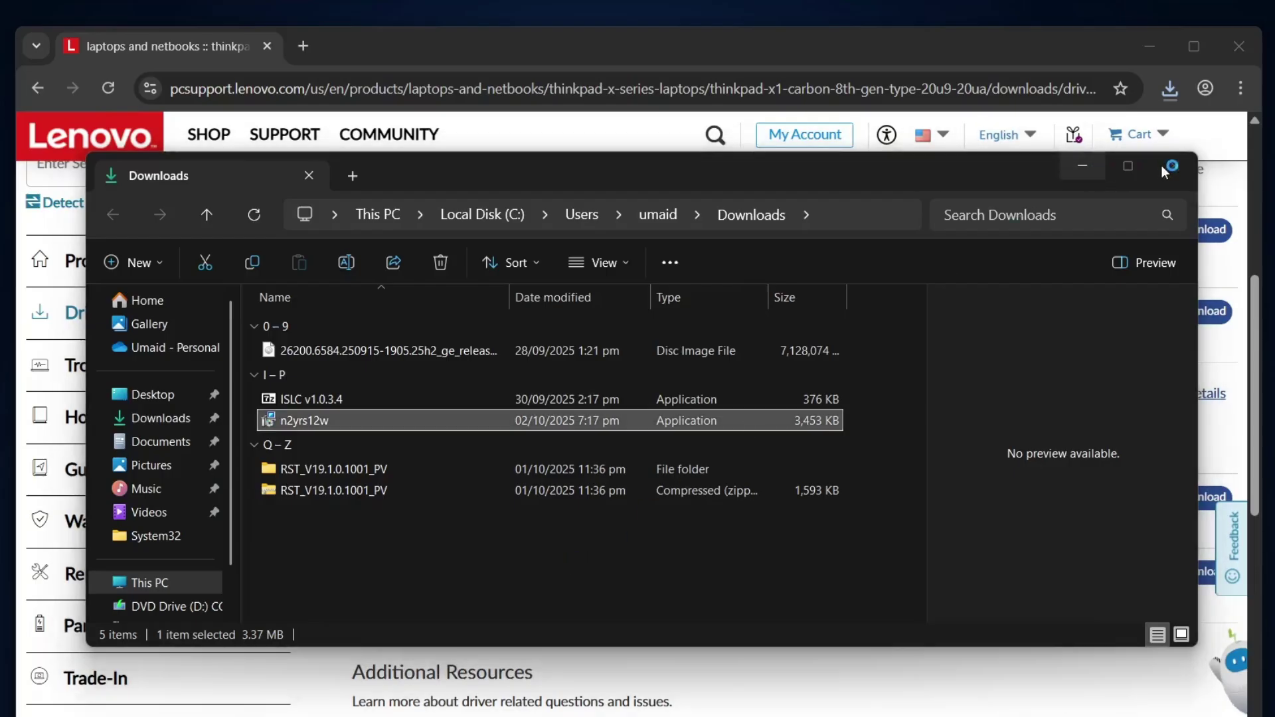
pyautogui.click(1166, 165)
# Step: Move past the setup welcome page, accept the licence, and choose extract-only
pyautogui.click(1149, 45)
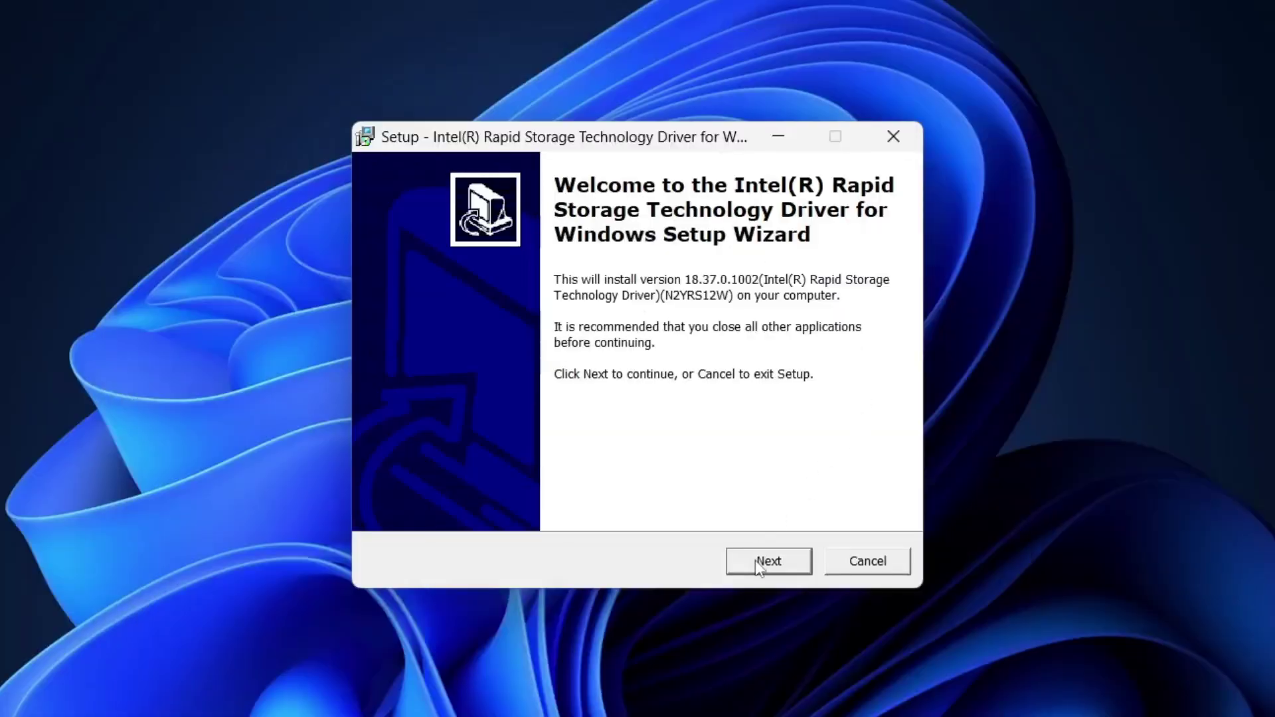
pyautogui.click(757, 565)
pyautogui.click(406, 484)
pyautogui.click(760, 561)
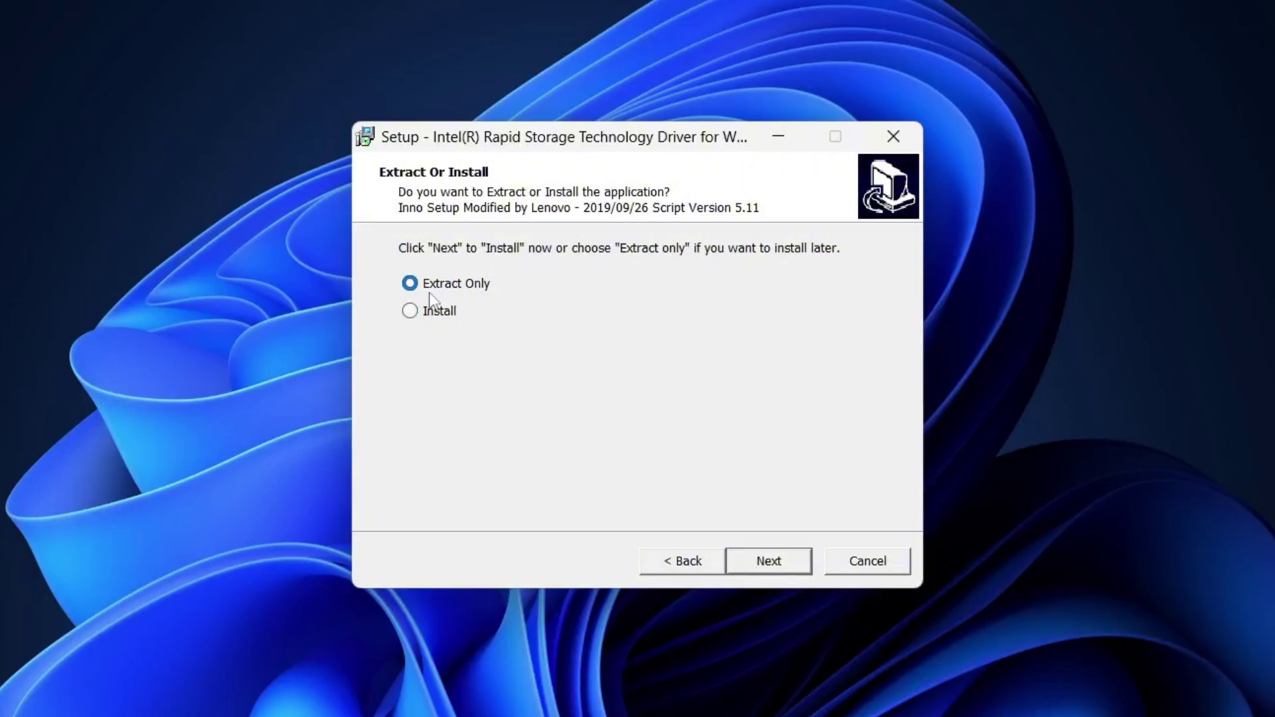
pyautogui.click(769, 562)
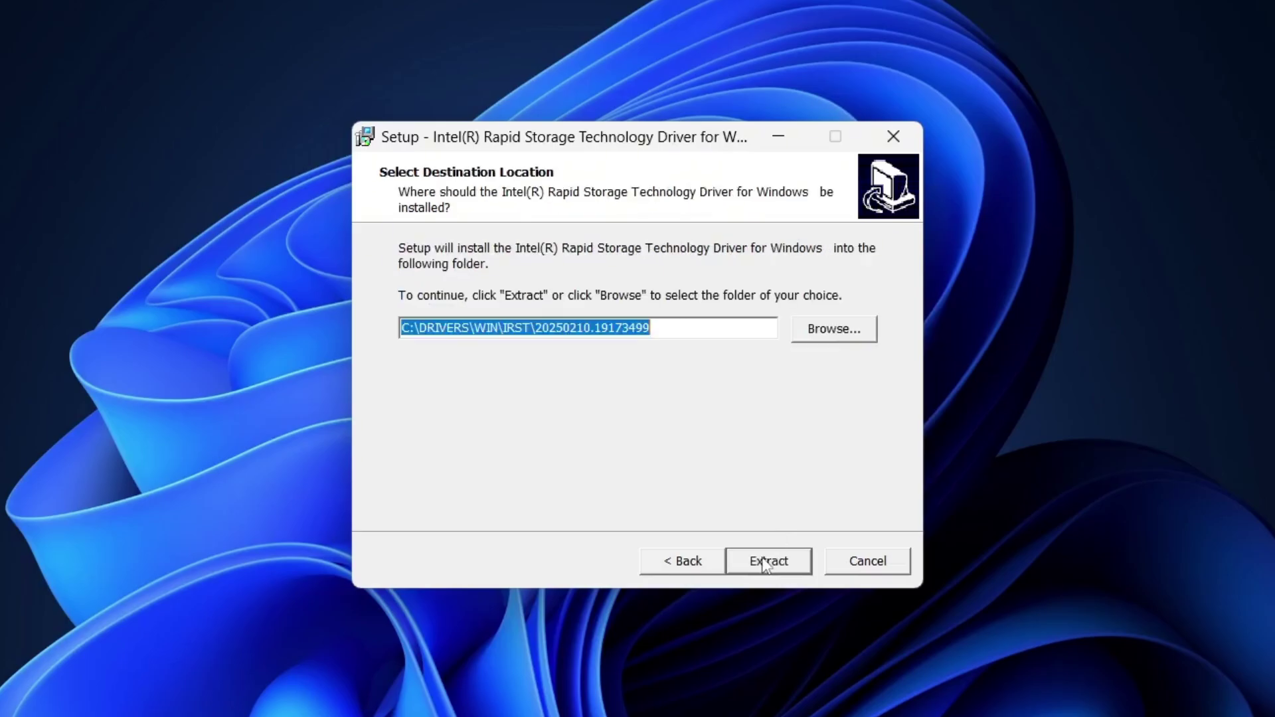
# Step: Set the extraction destination to a new IRST folder on Windows 11 (E:)
pyautogui.click(805, 326)
pyautogui.click(471, 258)
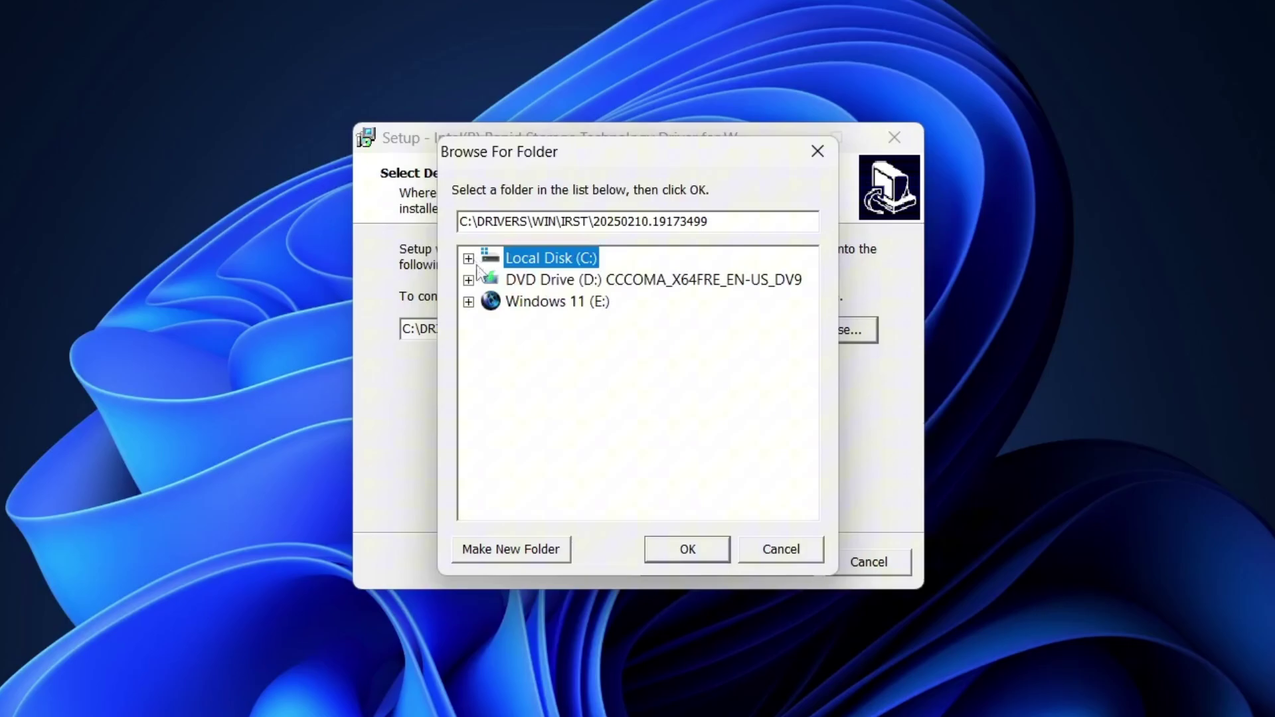
pyautogui.click(547, 284)
pyautogui.click(553, 302)
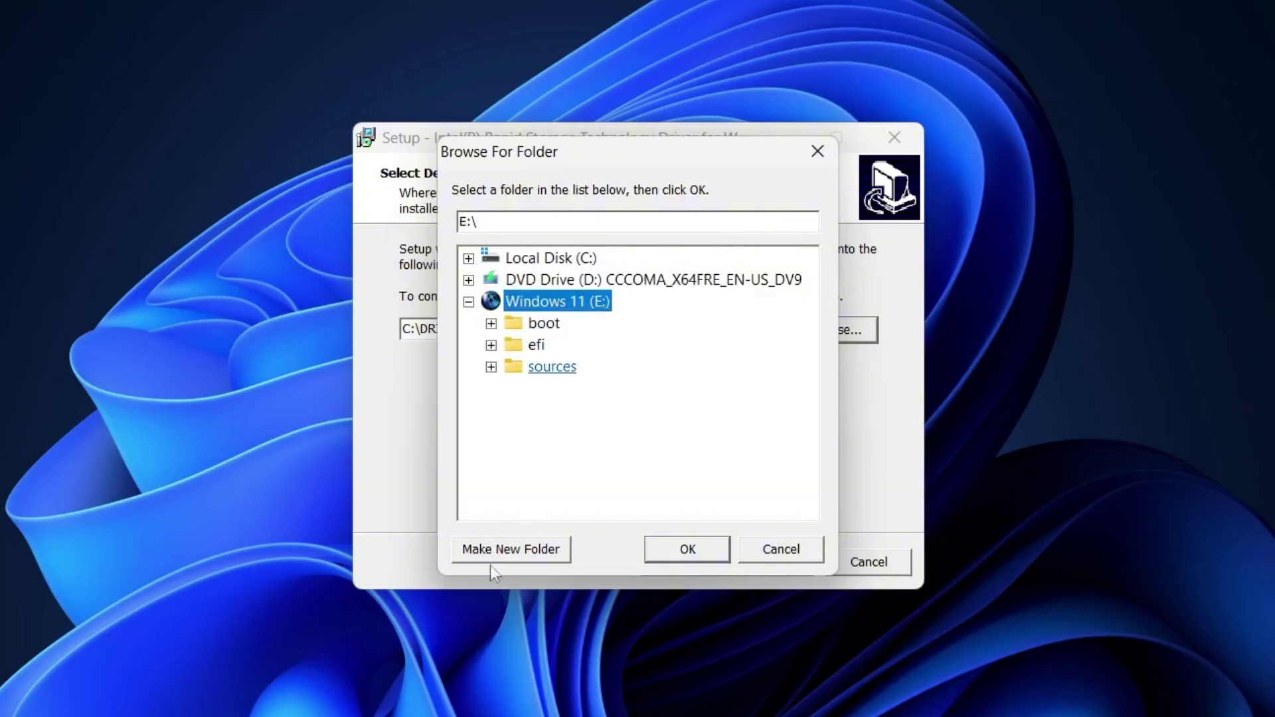
pyautogui.click(498, 550)
pyautogui.write('IRST')
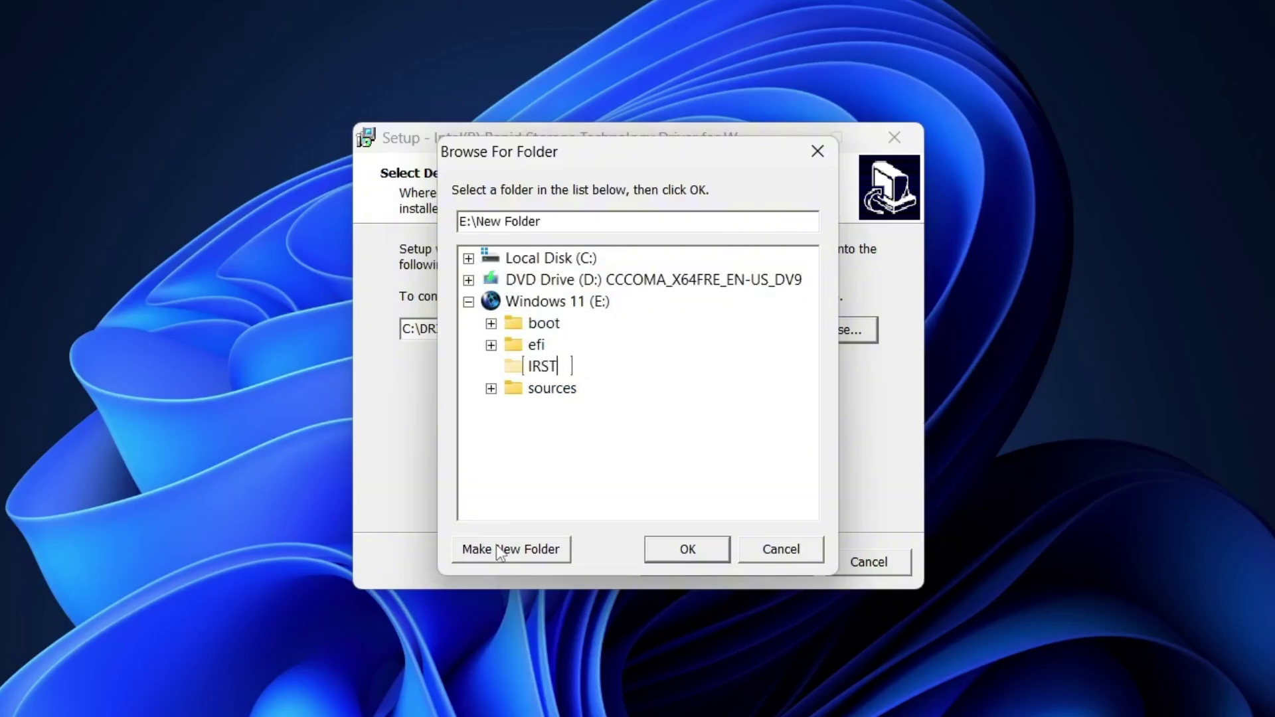
pyautogui.press('Return')
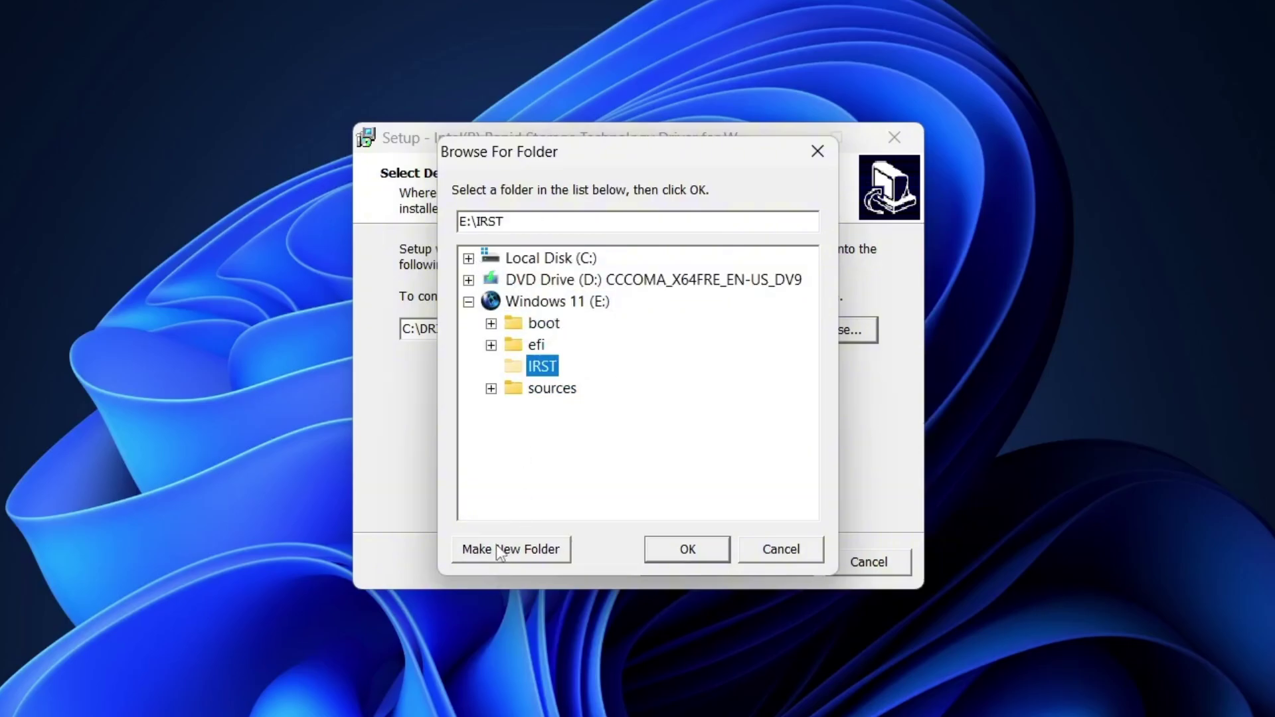
pyautogui.click(668, 553)
# Step: Extract the driver files, acknowledge the location warning, and finish setup
pyautogui.click(770, 565)
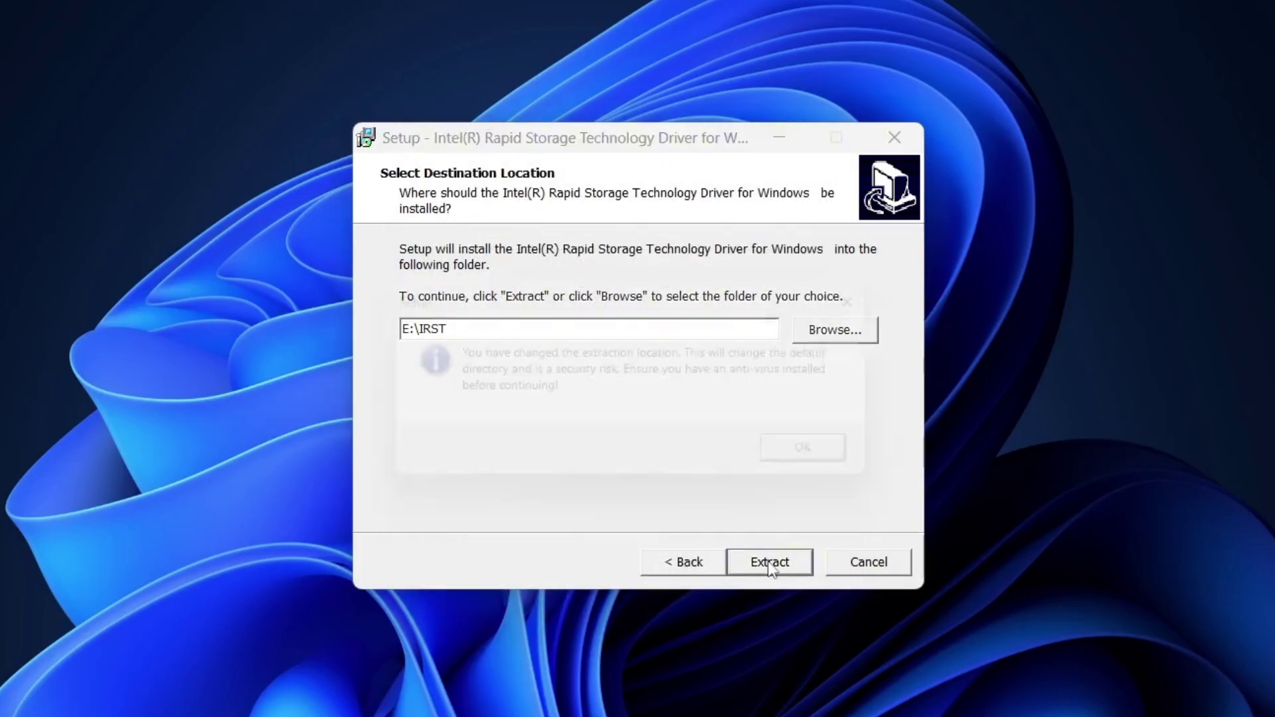
pyautogui.click(838, 461)
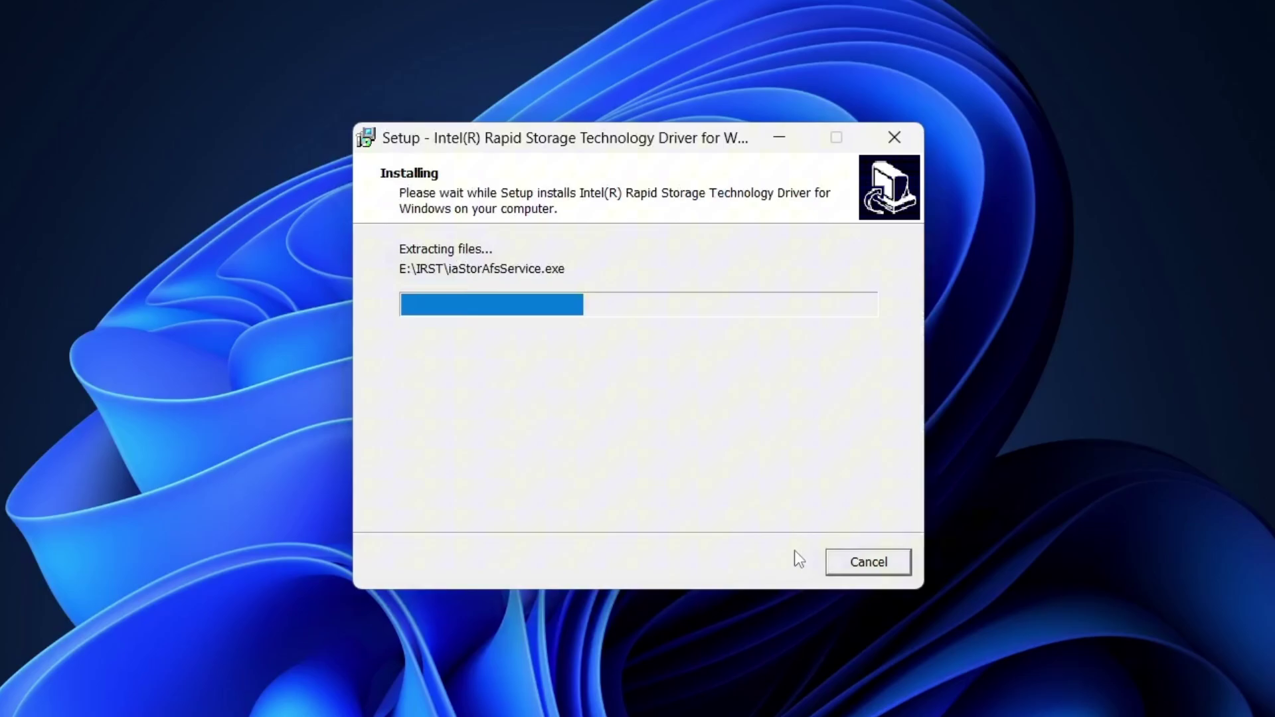
pyautogui.click(768, 564)
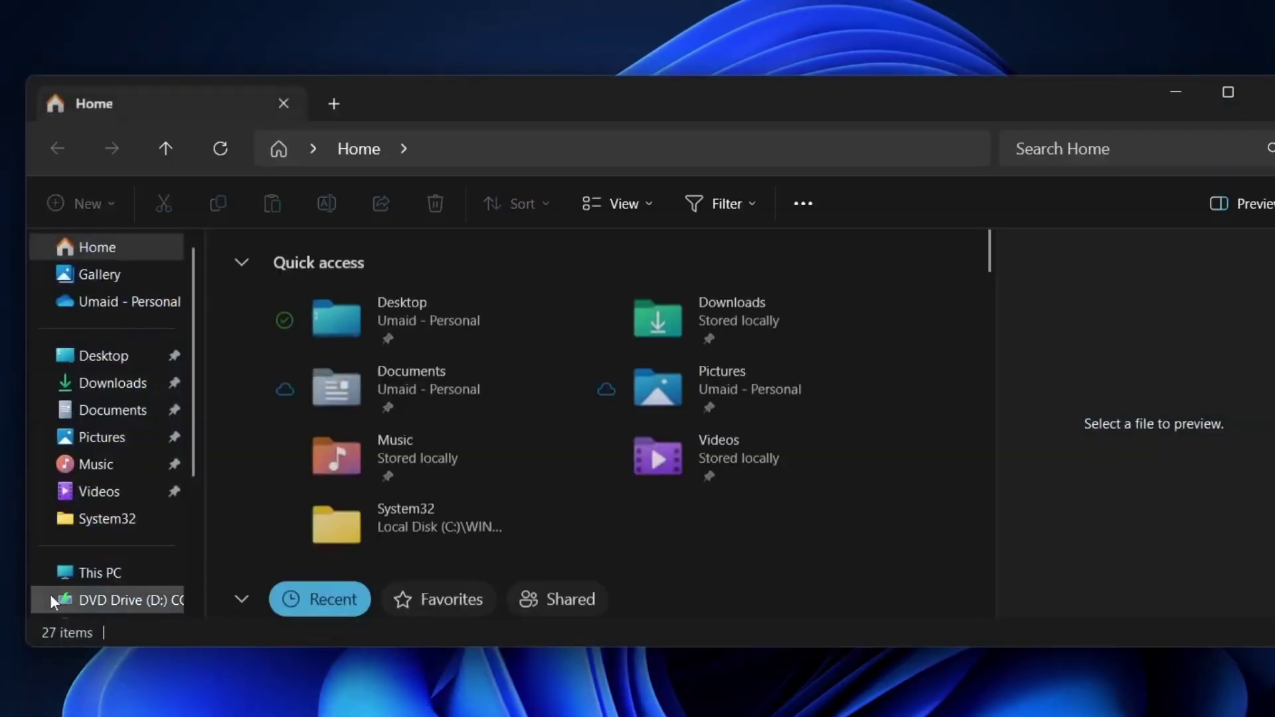
# Step: Check the 25 extracted files in E:\IRST through File Explorer, then close the window
pyautogui.click(101, 571)
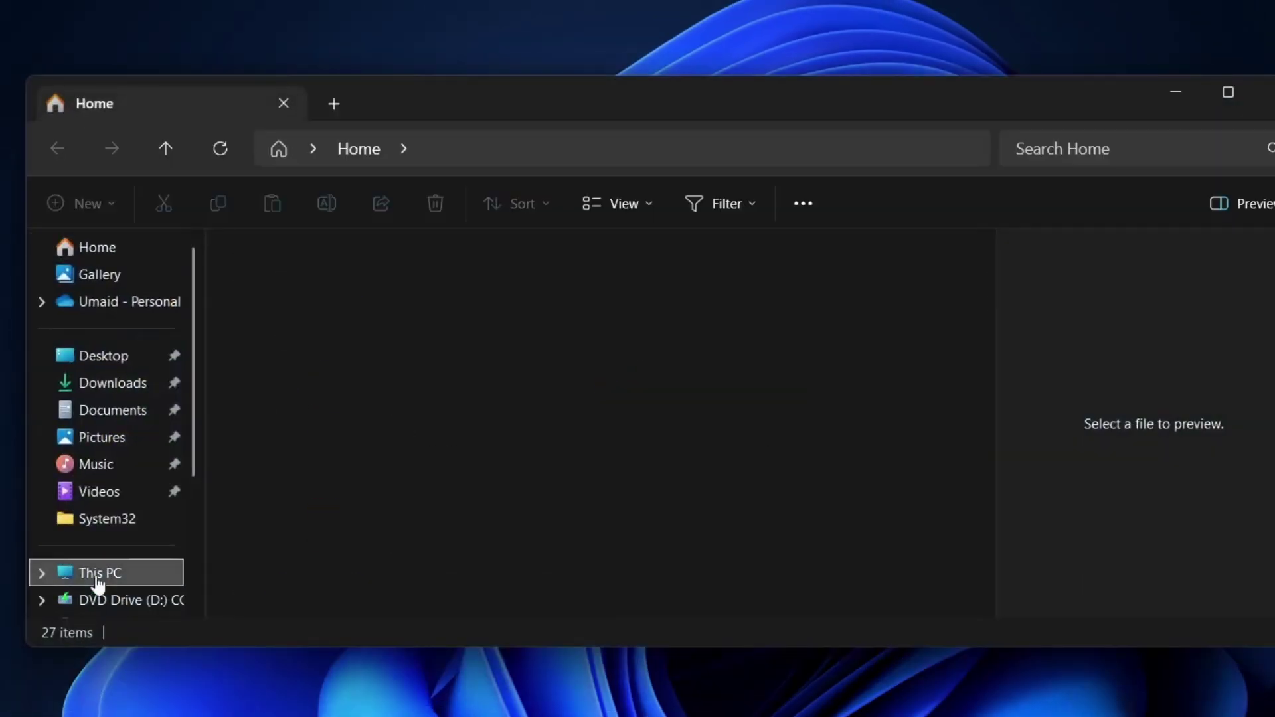
pyautogui.doubleClick(348, 388)
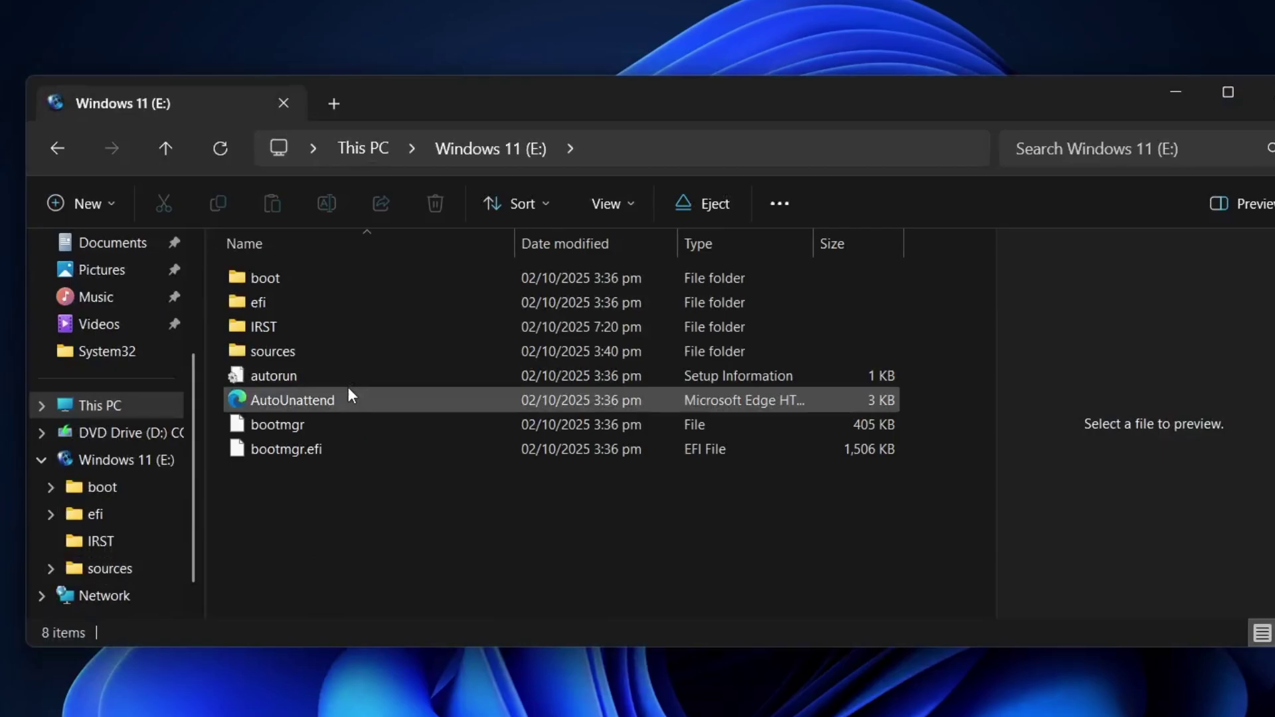
pyautogui.doubleClick(313, 334)
pyautogui.scroll(-5, 387, 439)
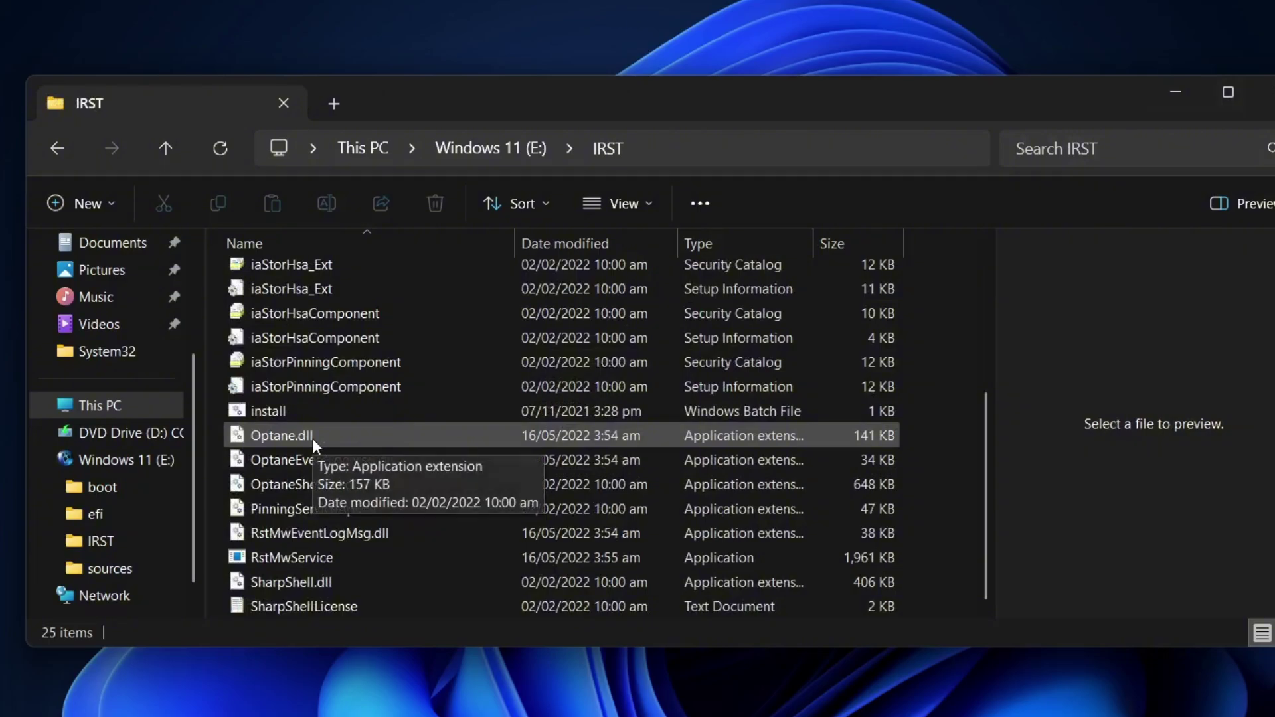
pyautogui.scroll(3, 312, 438)
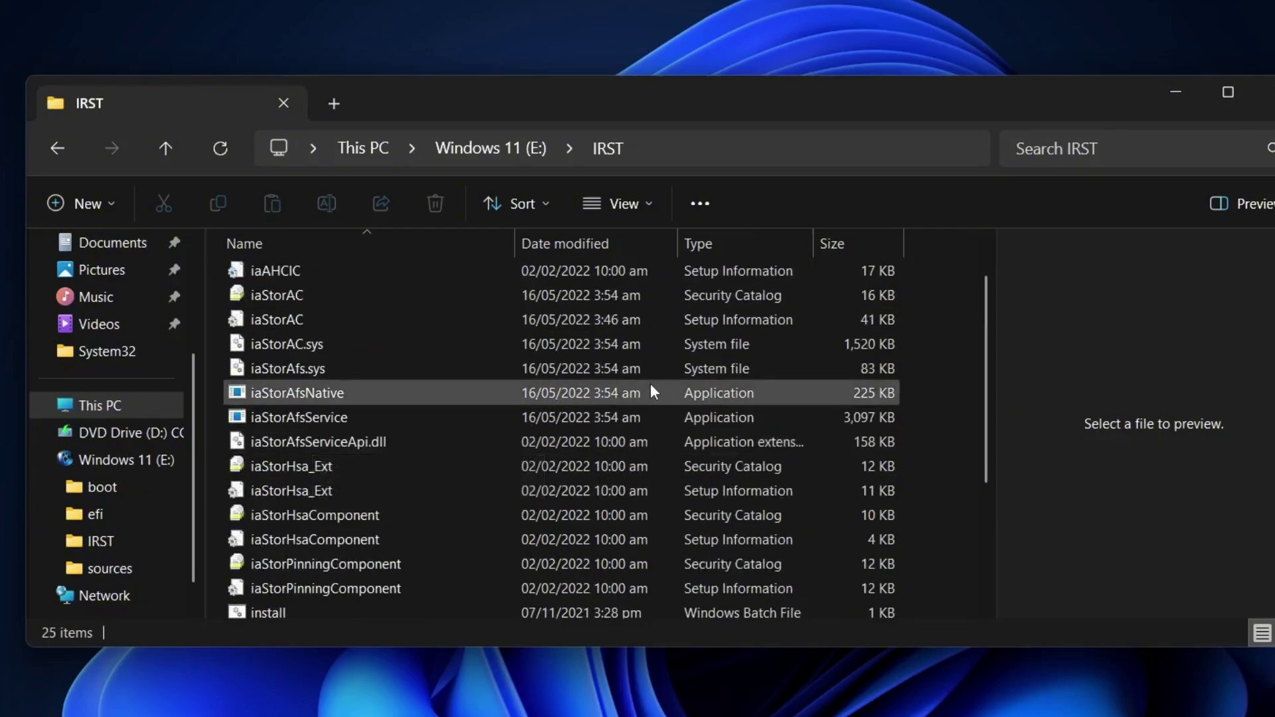
pyautogui.click(1265, 93)
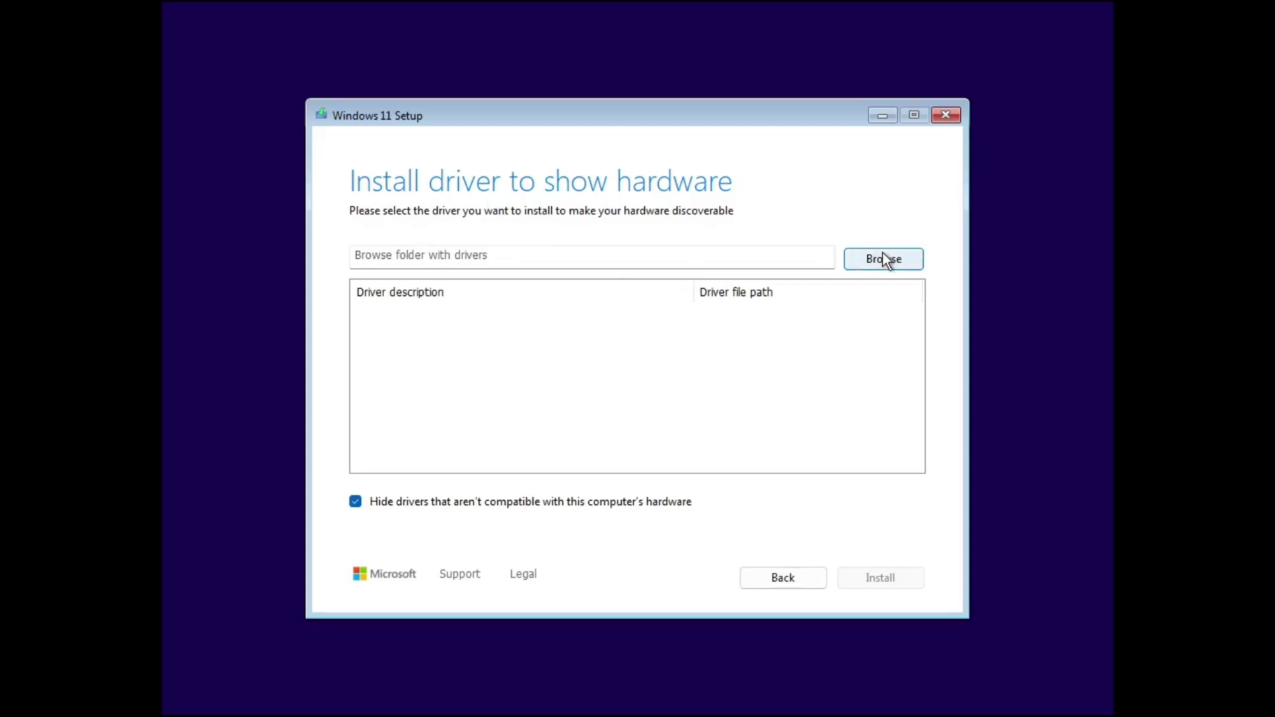
# Step: Browse to and confirm C:\IRST as Setup's driver folder
pyautogui.click(883, 258)
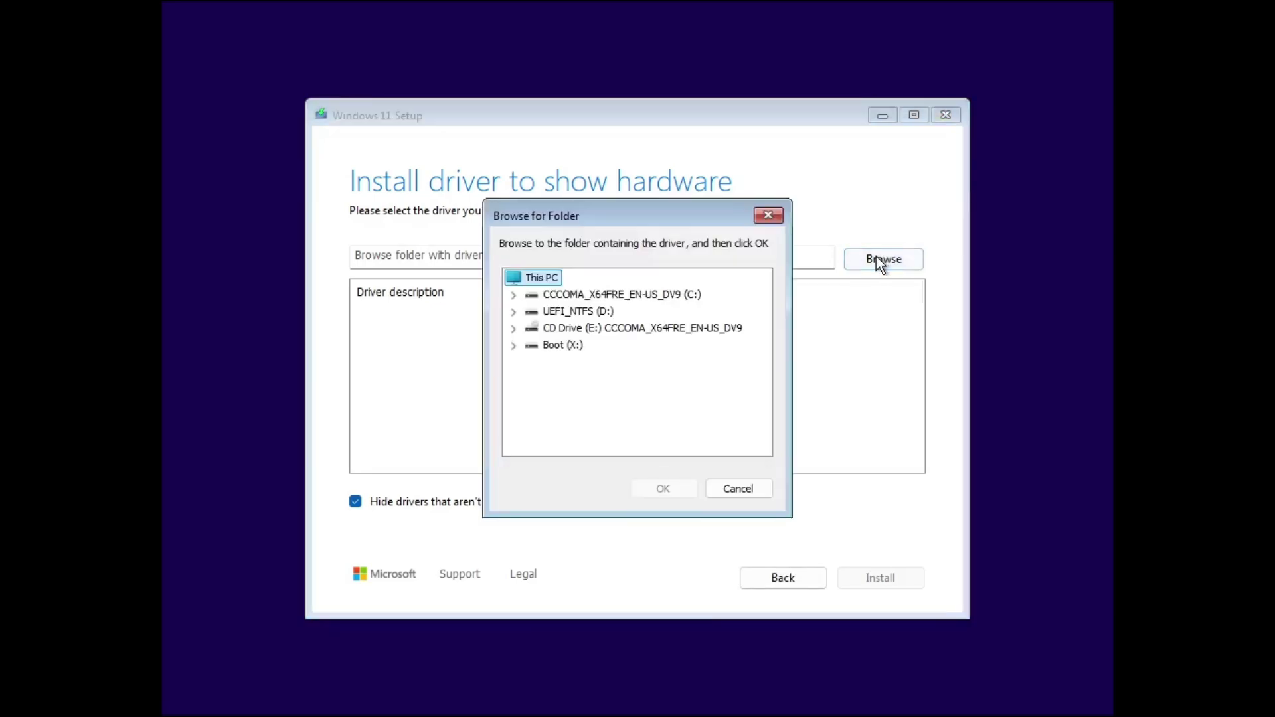
pyautogui.click(572, 295)
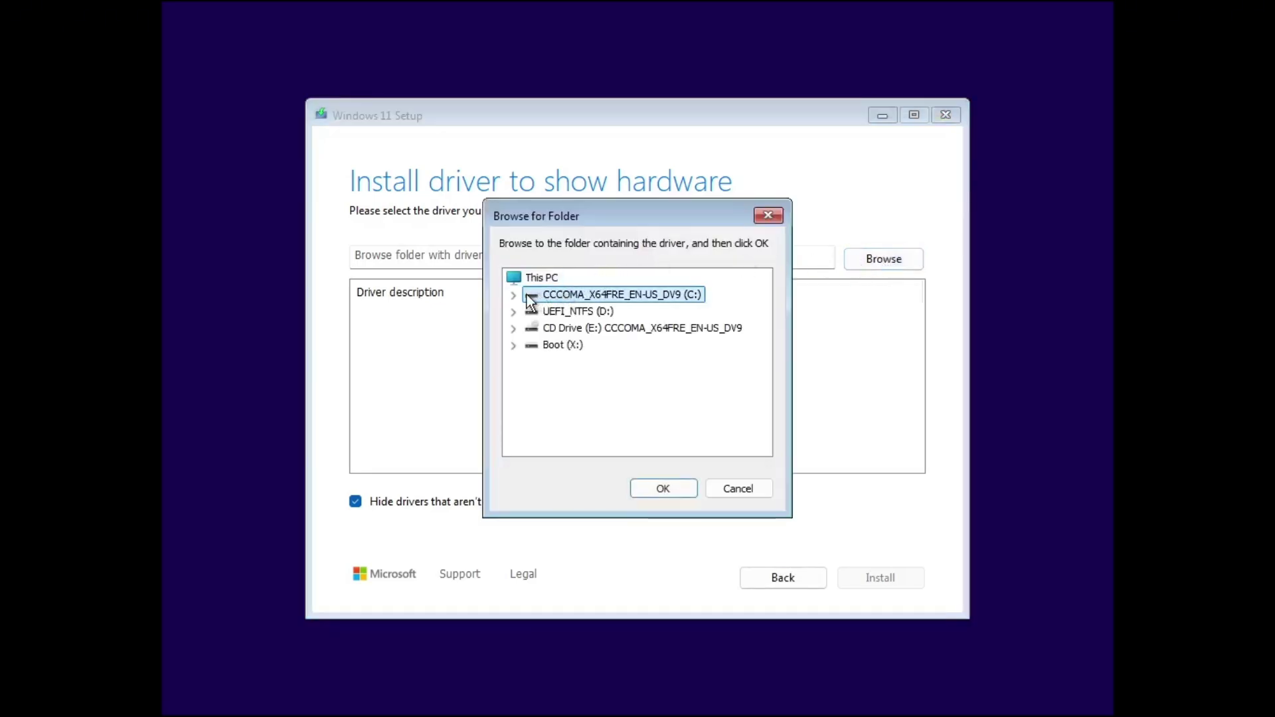
pyautogui.click(512, 296)
pyautogui.click(562, 346)
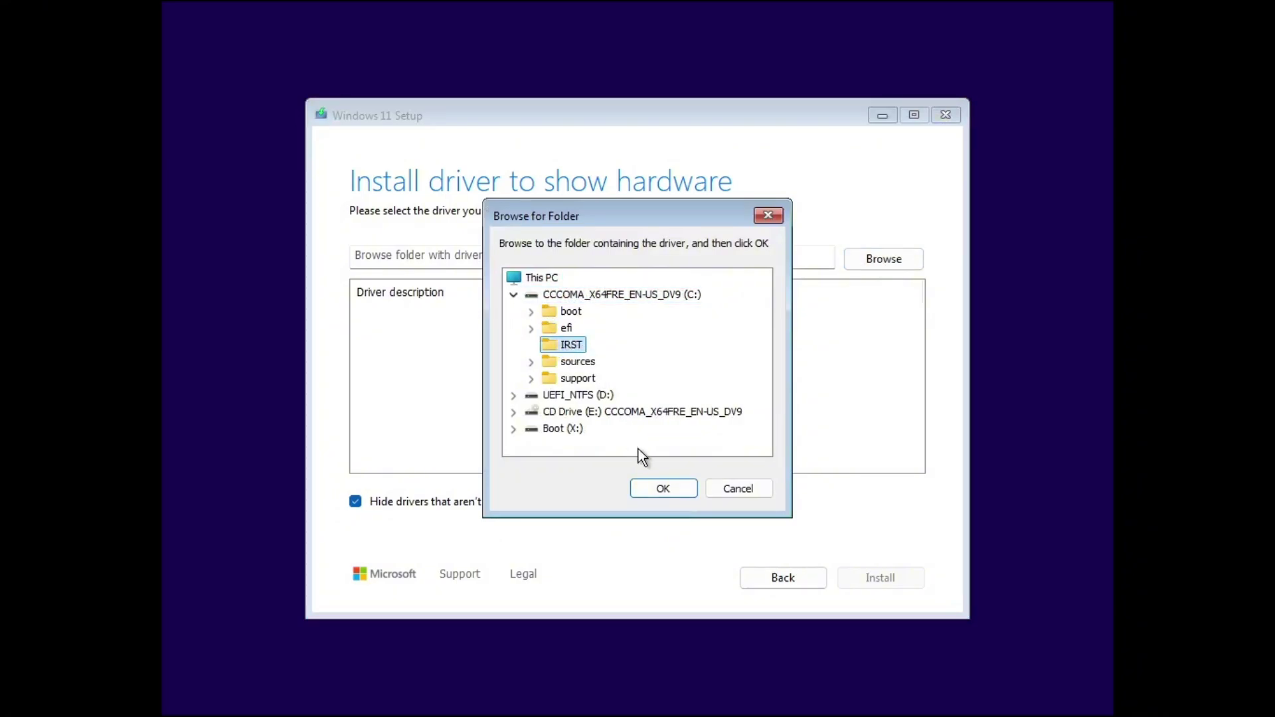
pyautogui.click(661, 489)
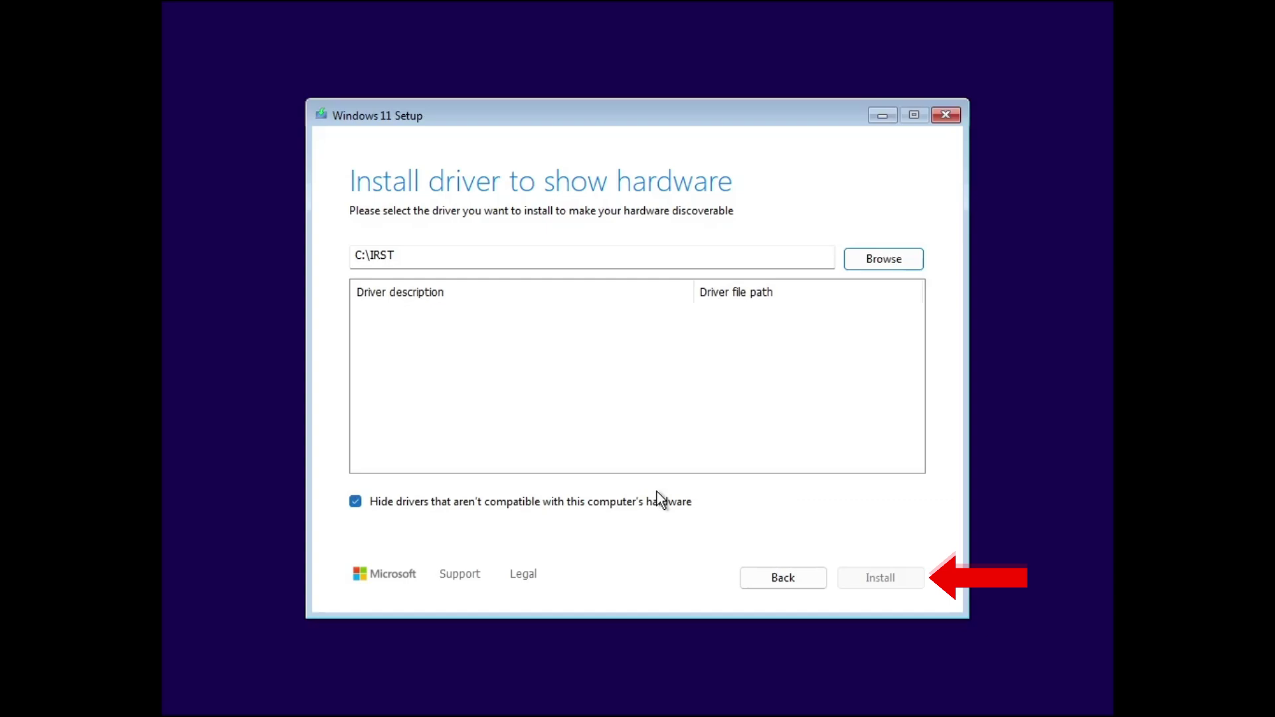
# Step: Leave the driver page so Setup rescans disks, then select Disk 0 Partition 2
pyautogui.click(805, 577)
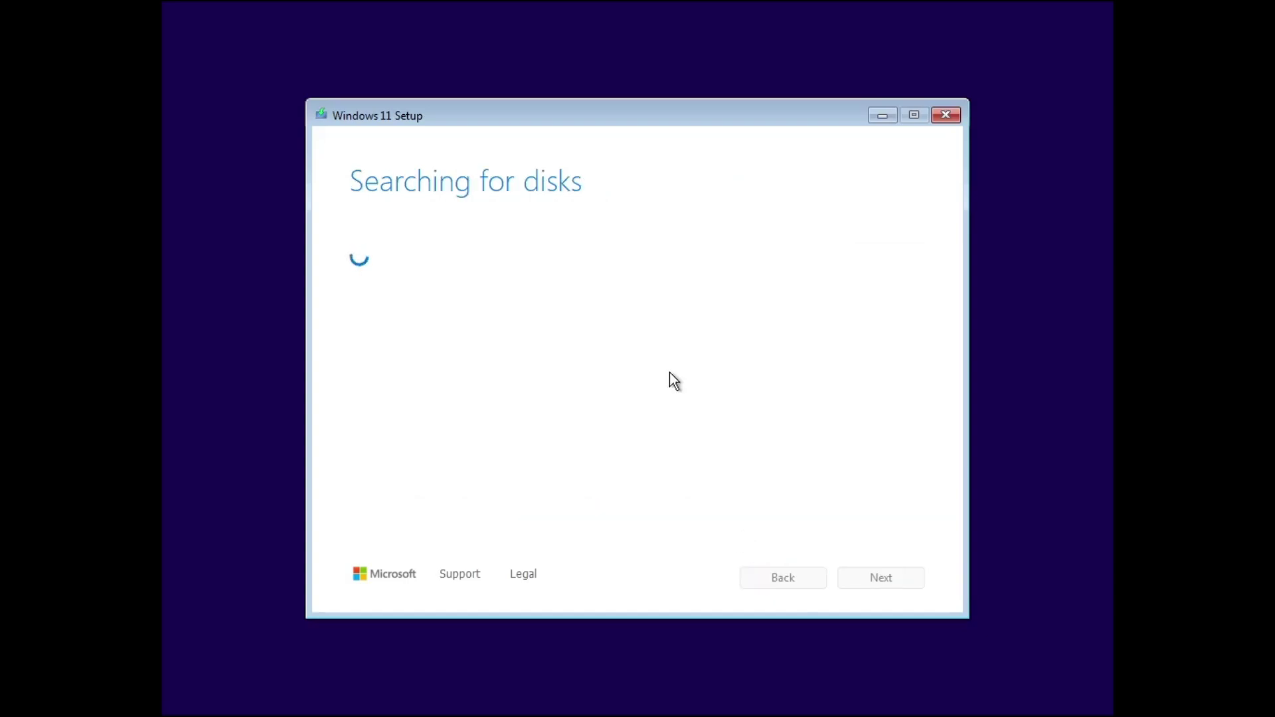
pyautogui.click(670, 373)
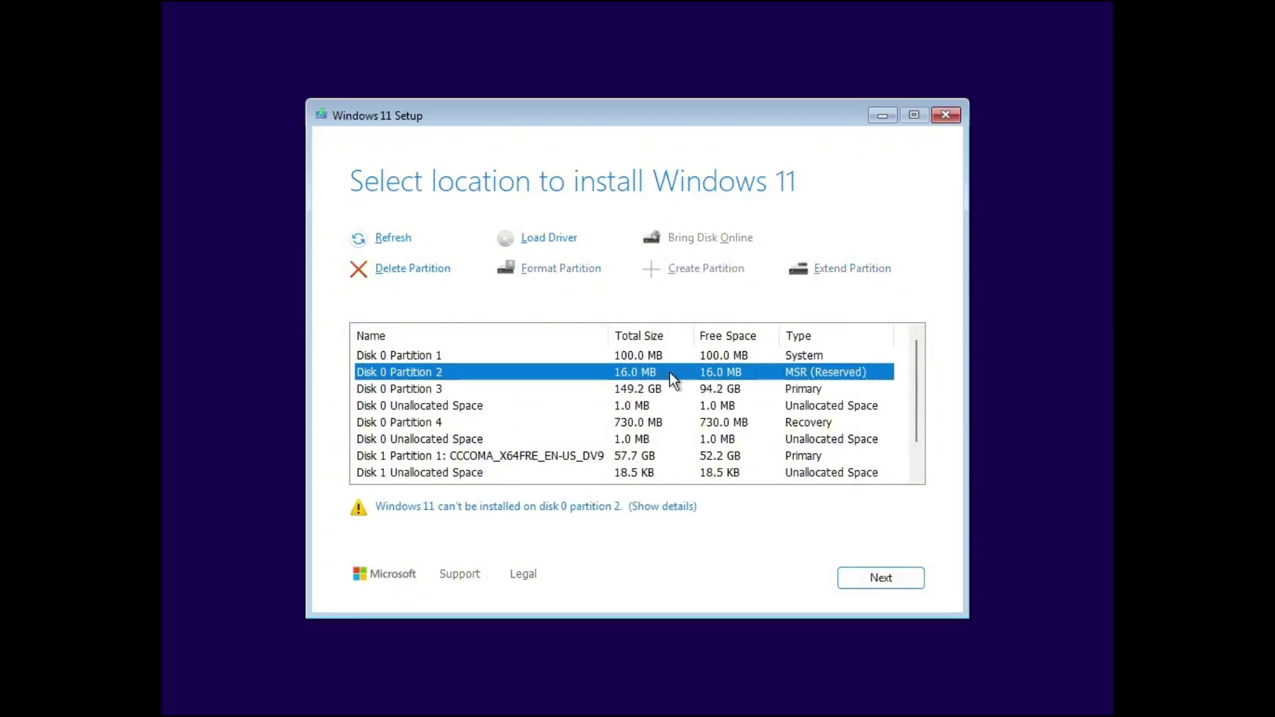